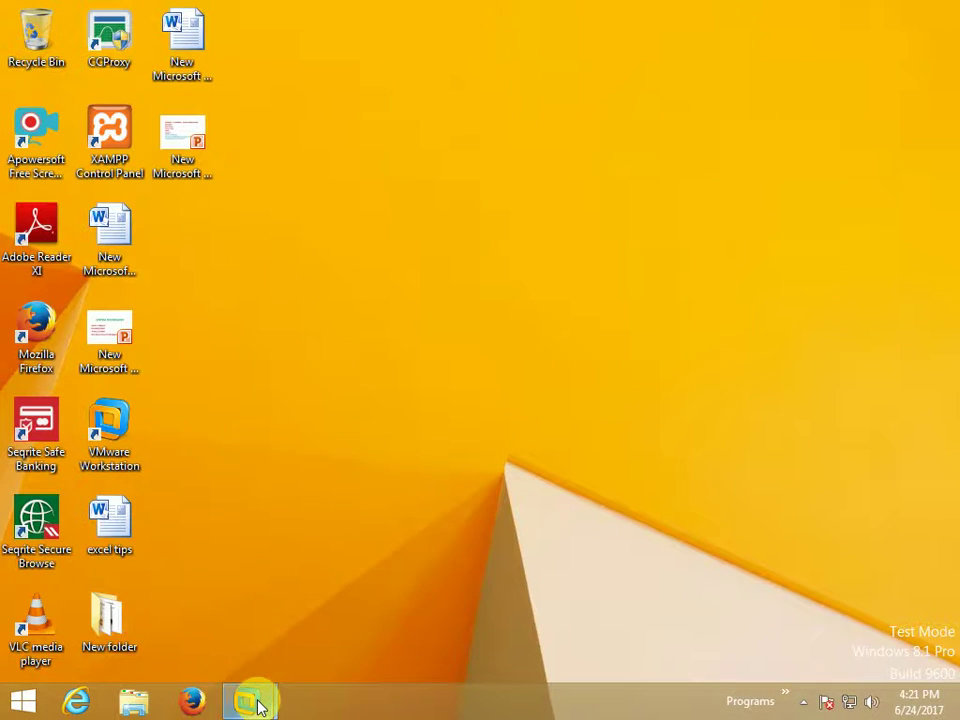
Start the Windows Server 2008 R2 VM and bring up its Local Area Connection IPv4 properties.
mouse_move(258, 705)
left_click(197, 625)
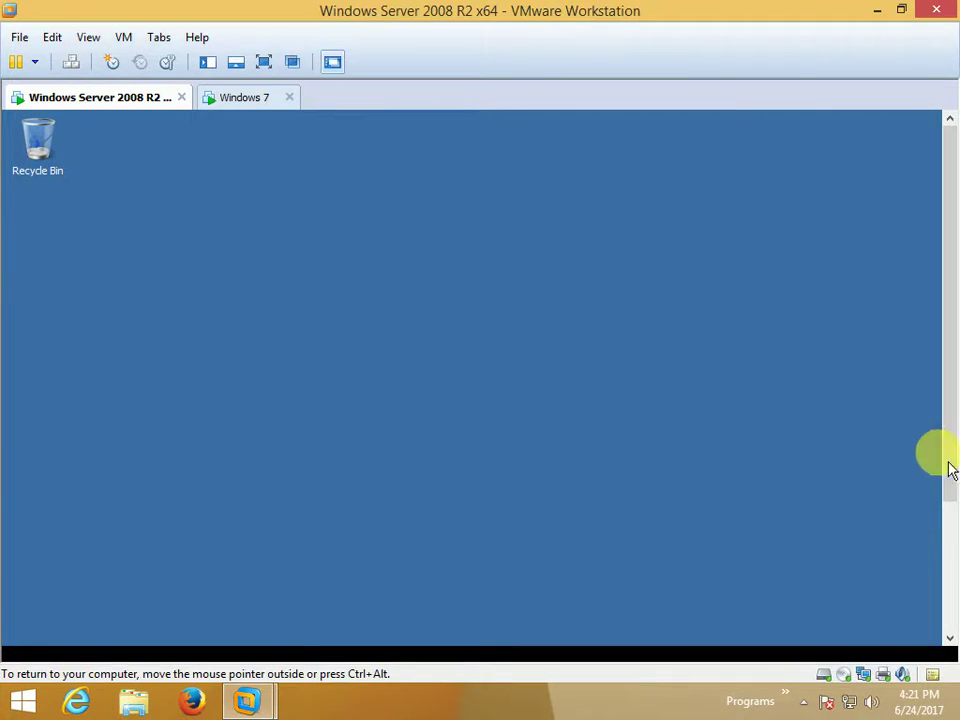
left_click_drag(950, 470, 952, 572)
mouse_move(921, 625)
right_click(864, 638)
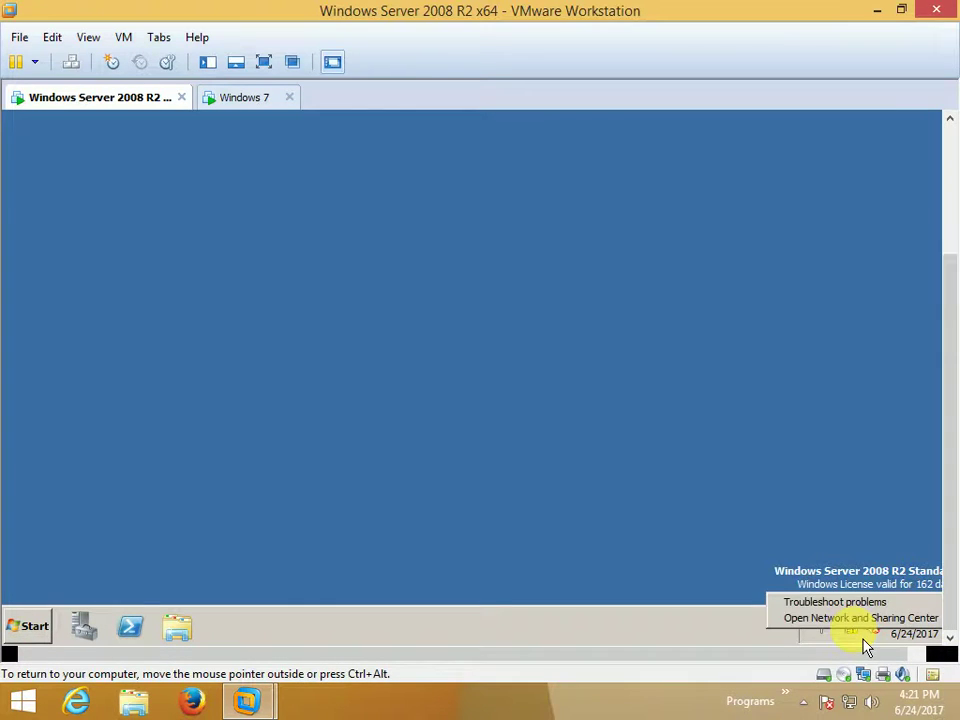
left_click(862, 620)
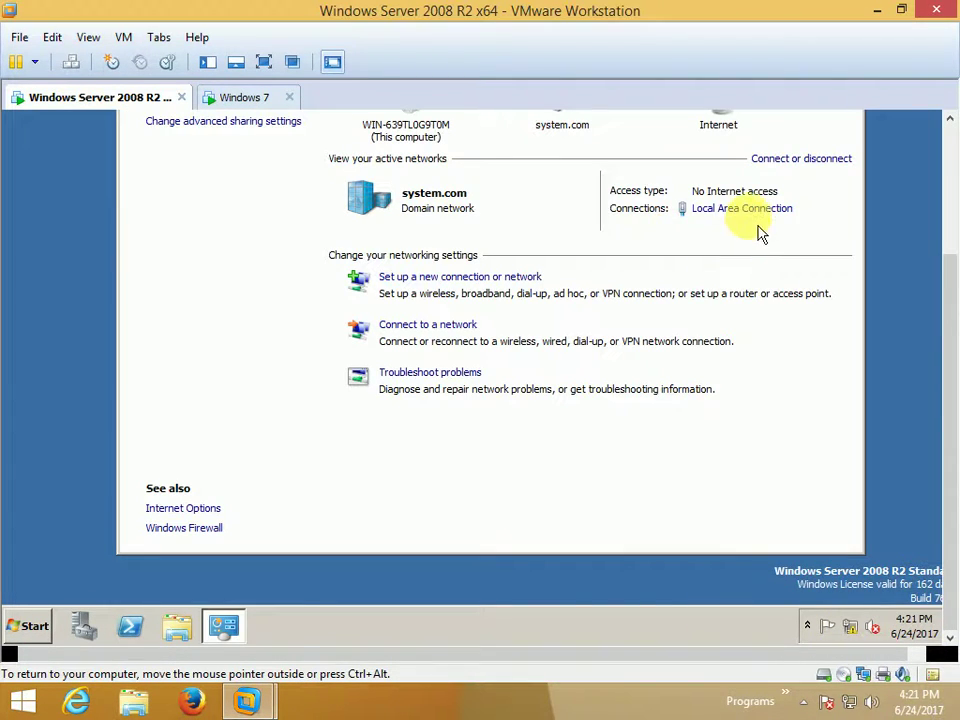
left_click(752, 212)
left_click(400, 430)
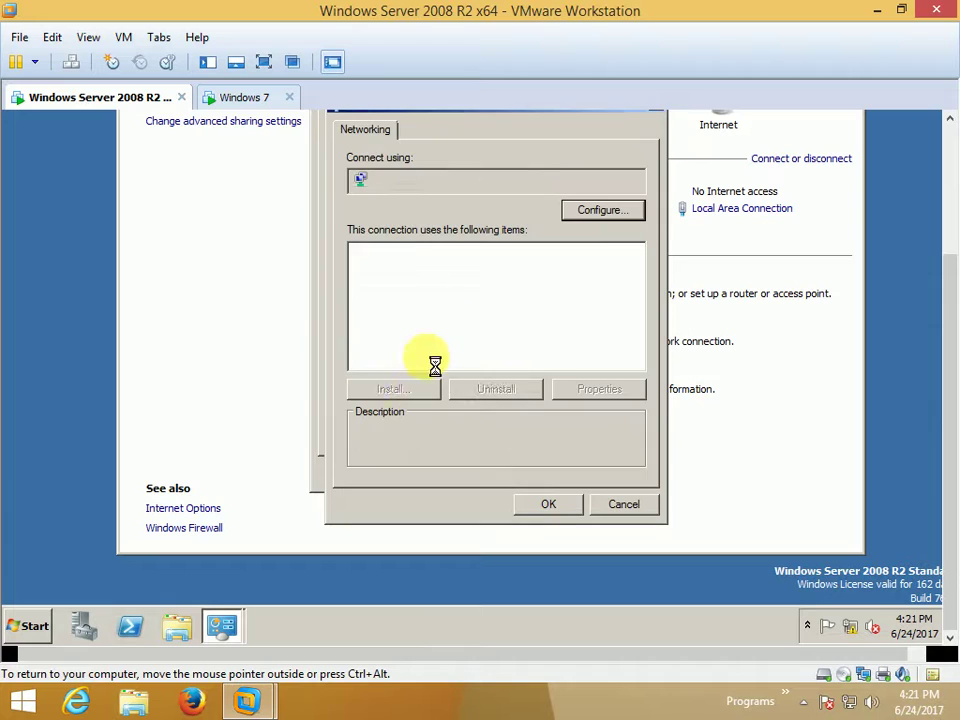
left_click(542, 313)
left_click(610, 390)
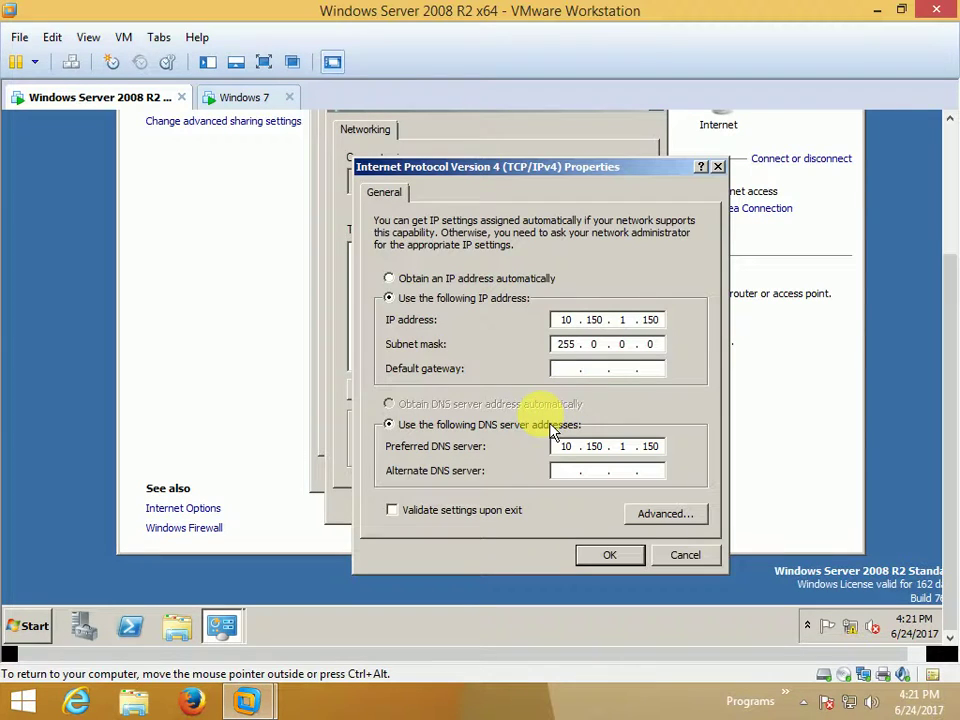
Check the server's IP is 10.150.1.150, mask 255.0.0.0, DNS 10.150.1.150, then close the dialogs.
double_click(566, 320)
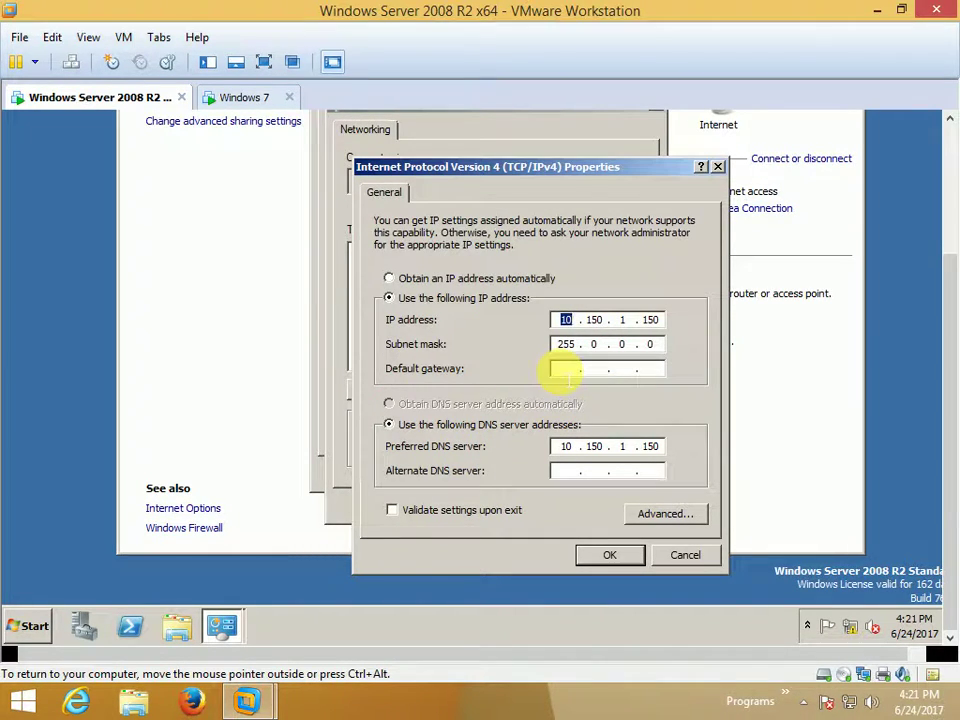
left_click(565, 371)
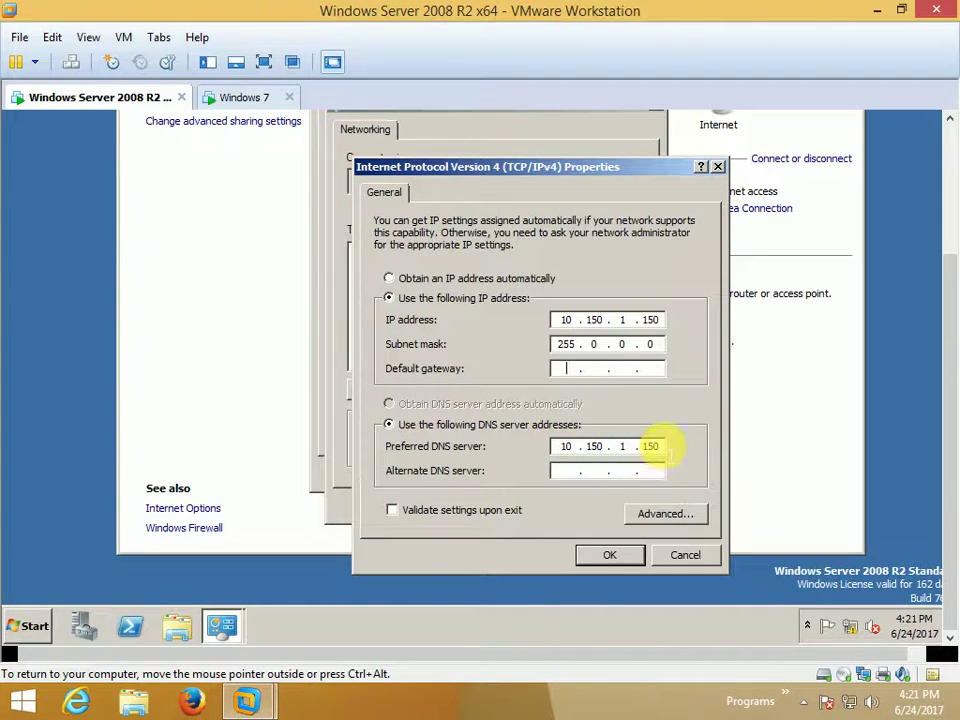
left_click(633, 556)
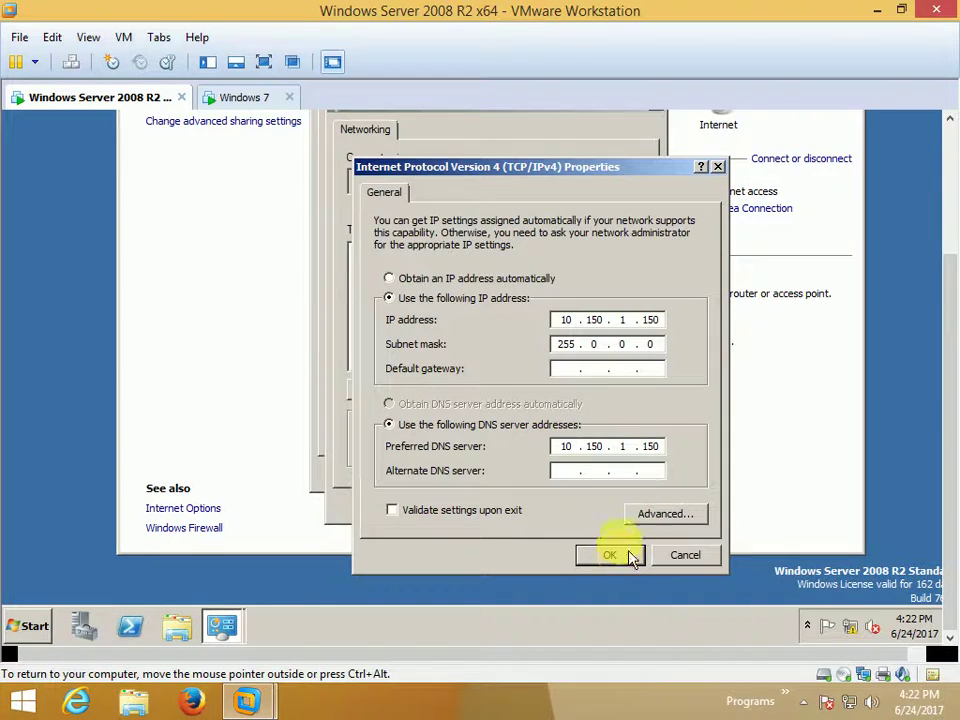
left_click(614, 554)
left_click(570, 510)
left_click(606, 472)
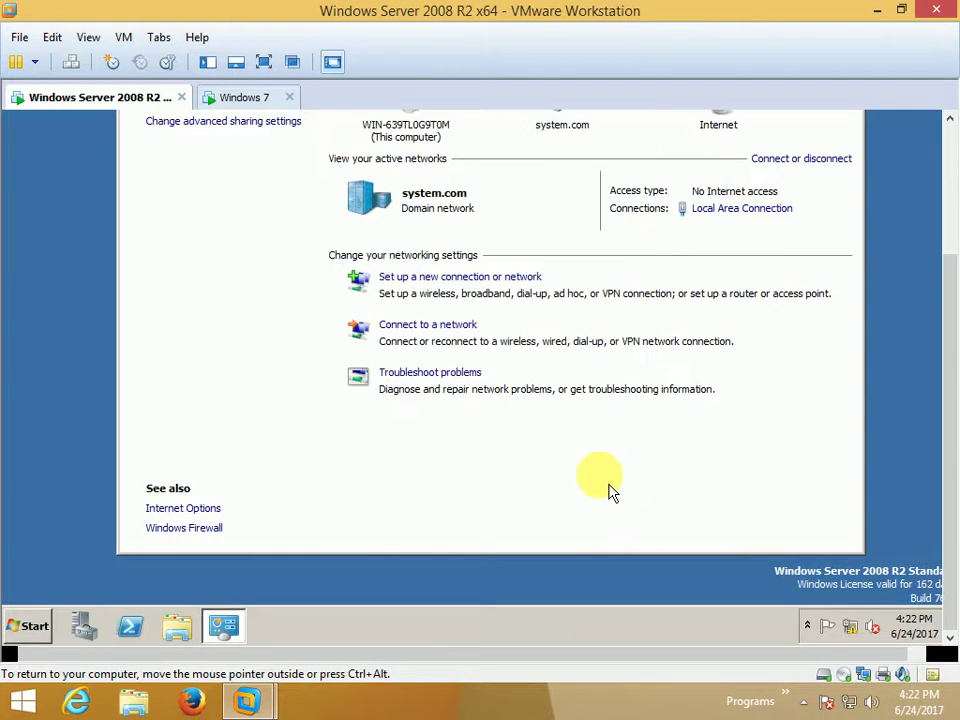
left_click_drag(952, 385, 932, 246)
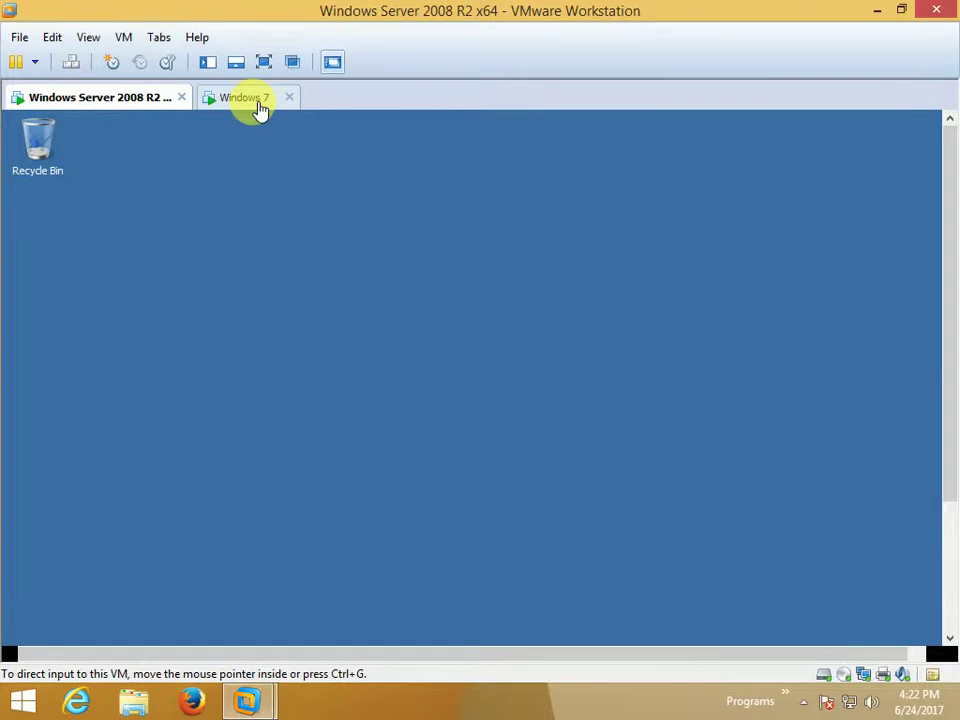
On the Windows 7 VM, bring up the Local Area Connection IPv4 properties.
left_click(250, 97)
left_click_drag(949, 375, 939, 553)
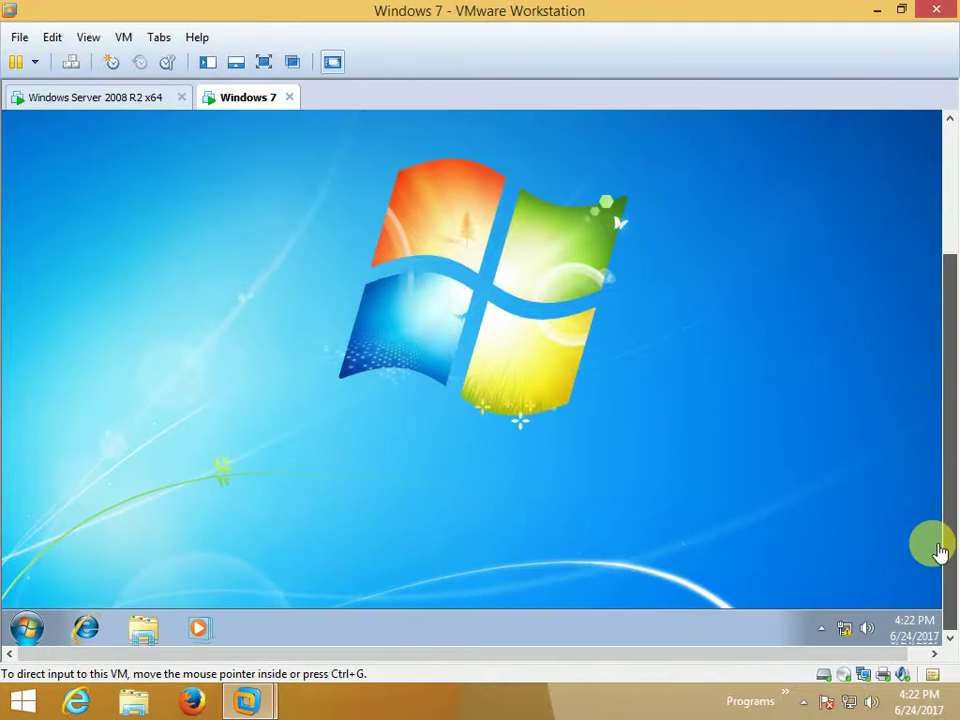
right_click(843, 632)
left_click(842, 626)
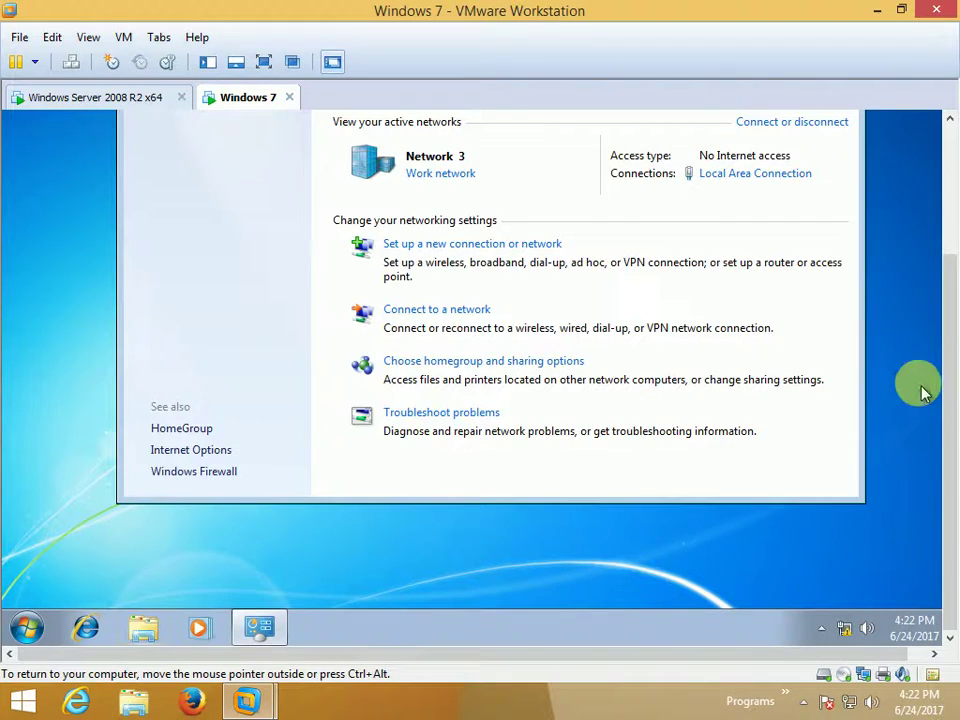
left_click_drag(951, 392, 938, 300)
left_click(755, 320)
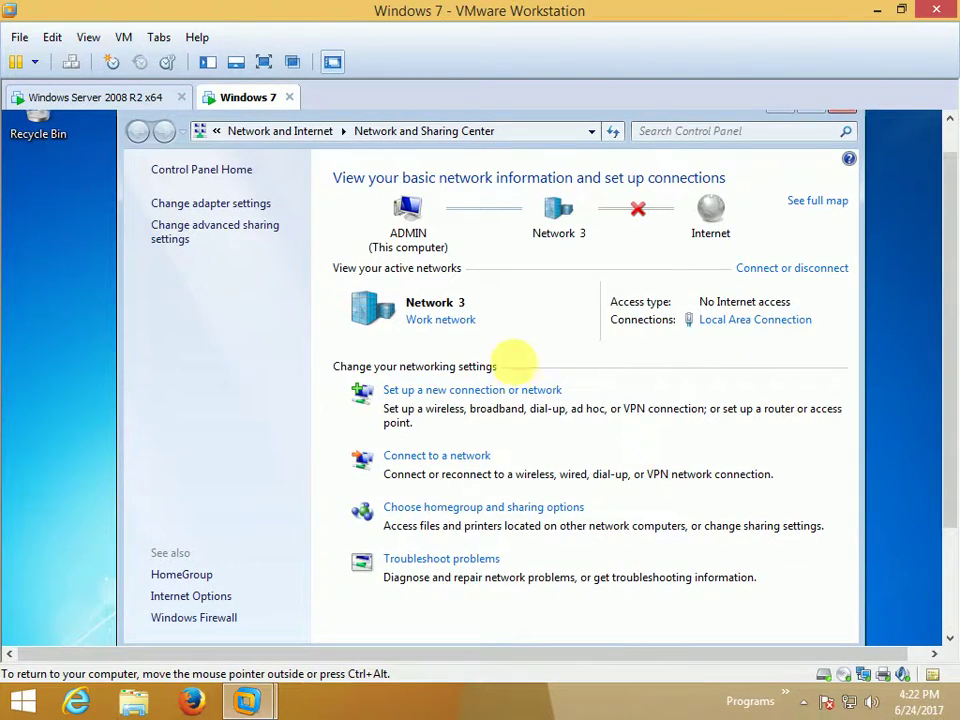
left_click(388, 586)
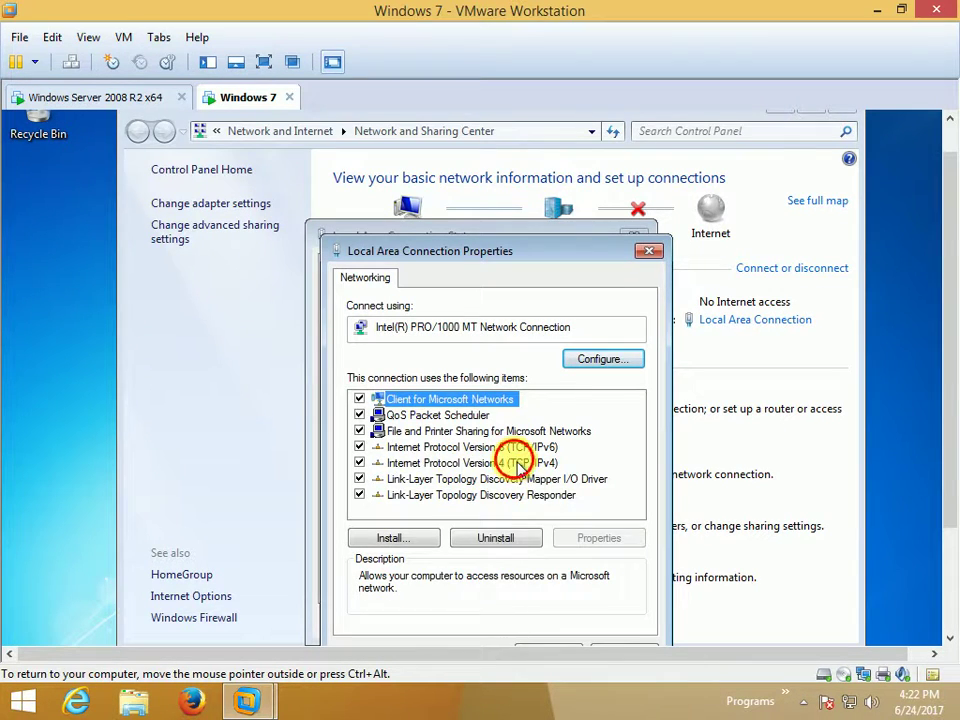
left_click(512, 461)
left_click(583, 545)
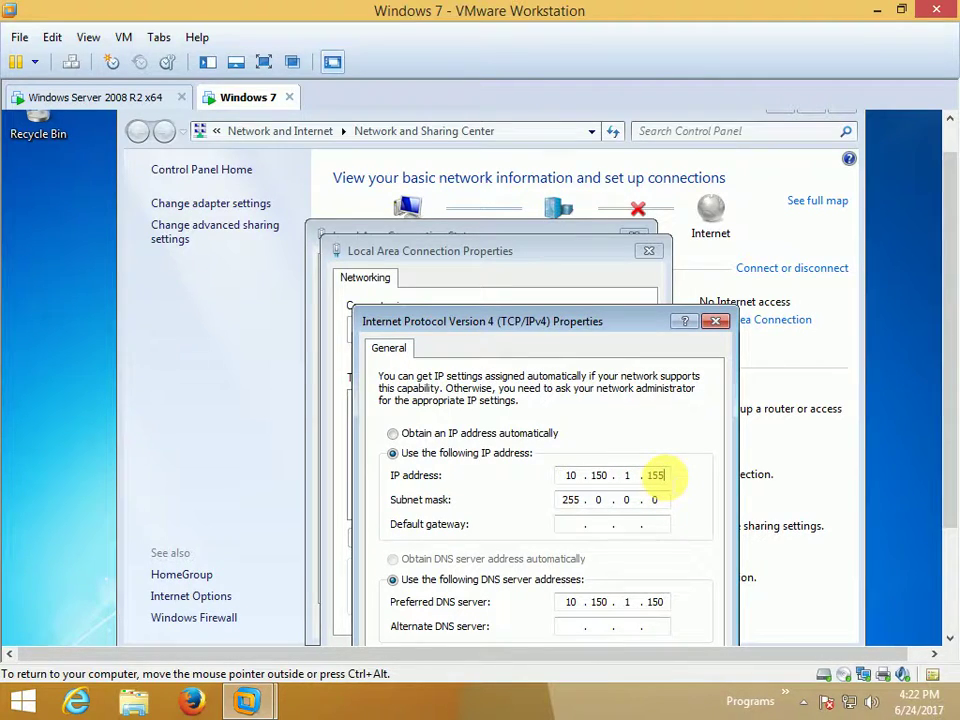
Set IP 10.150.1.155, mask 255.0.0.0 and preferred DNS 10.150.1.150, then confirm and close.
double_click(656, 475)
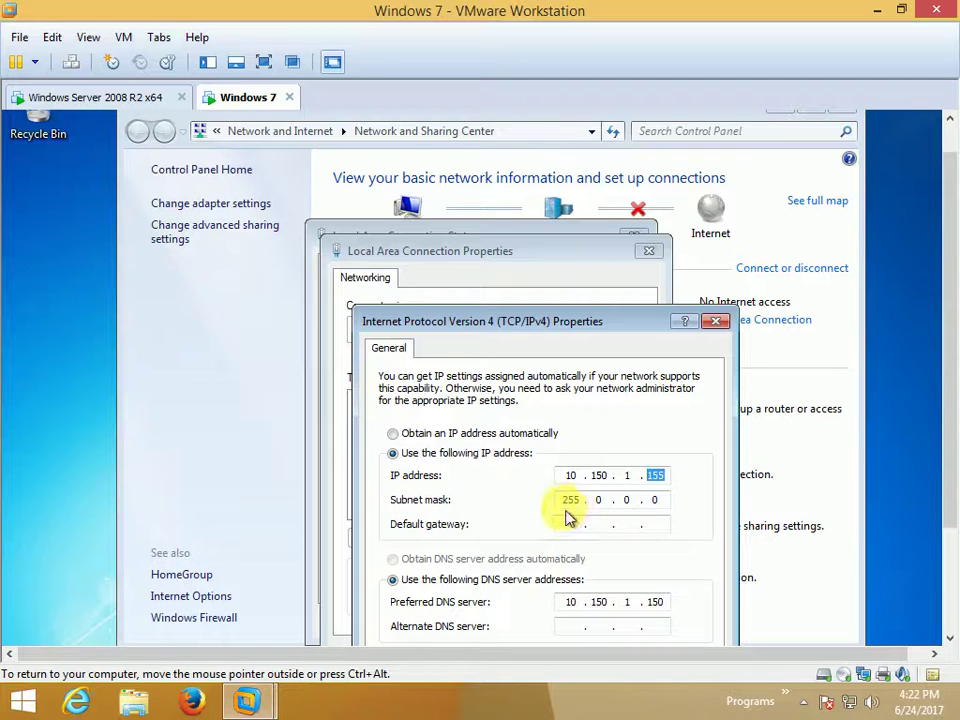
left_click_drag(948, 450, 945, 551)
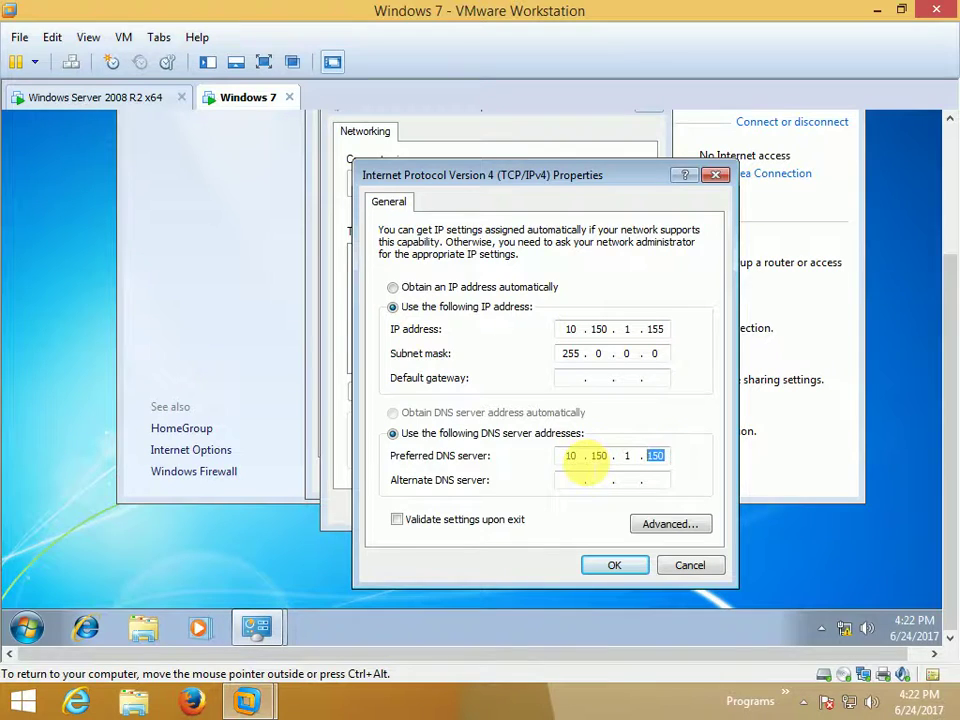
left_click(583, 462)
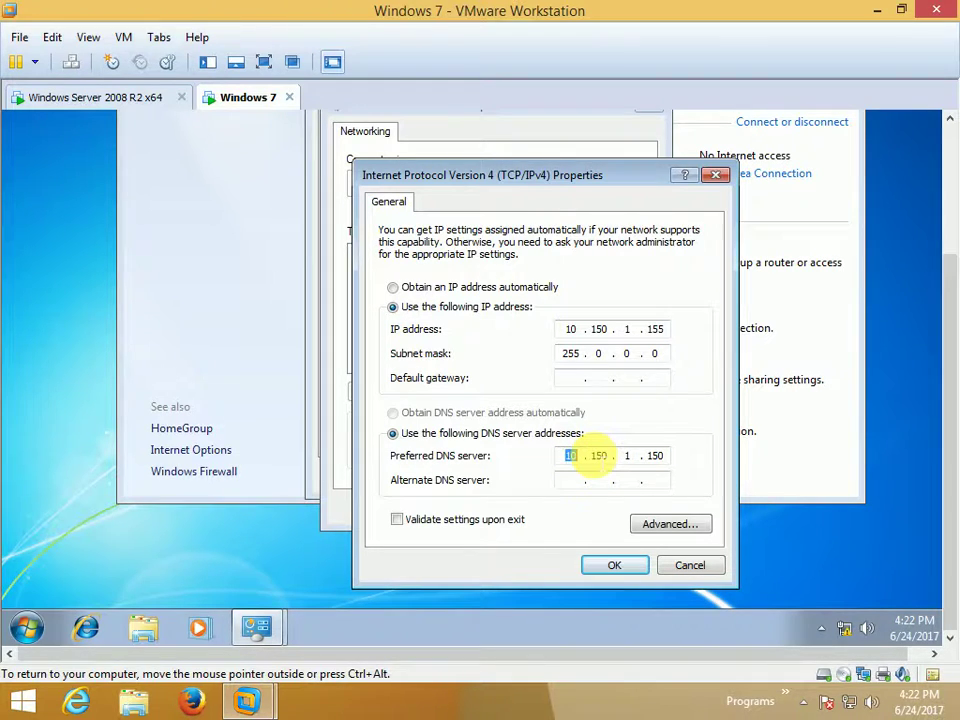
left_click(616, 566)
left_click(548, 512)
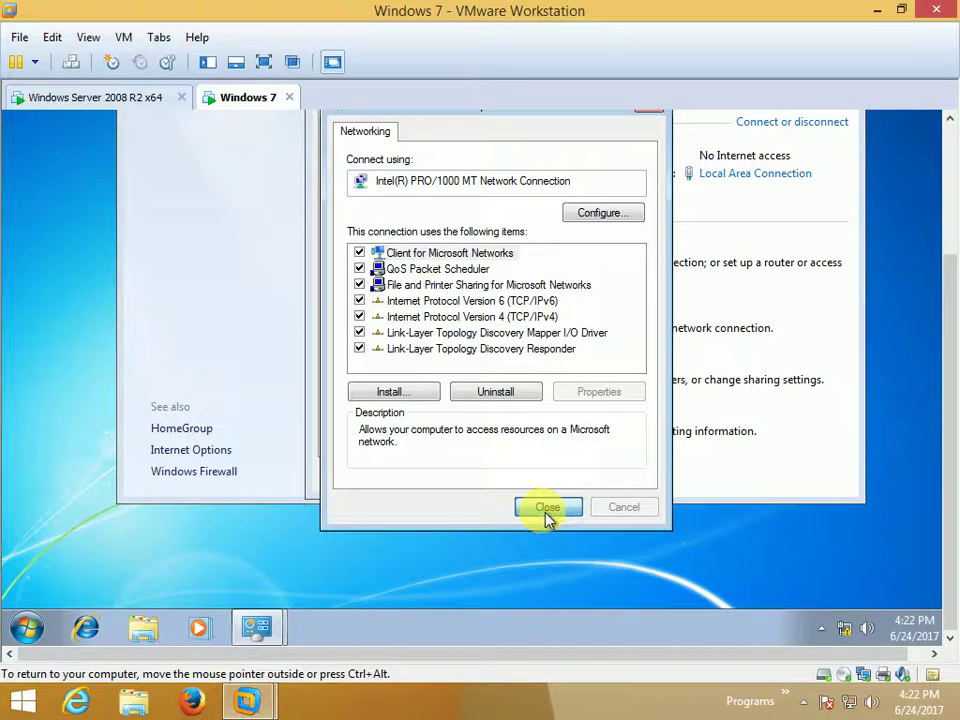
left_click(606, 476)
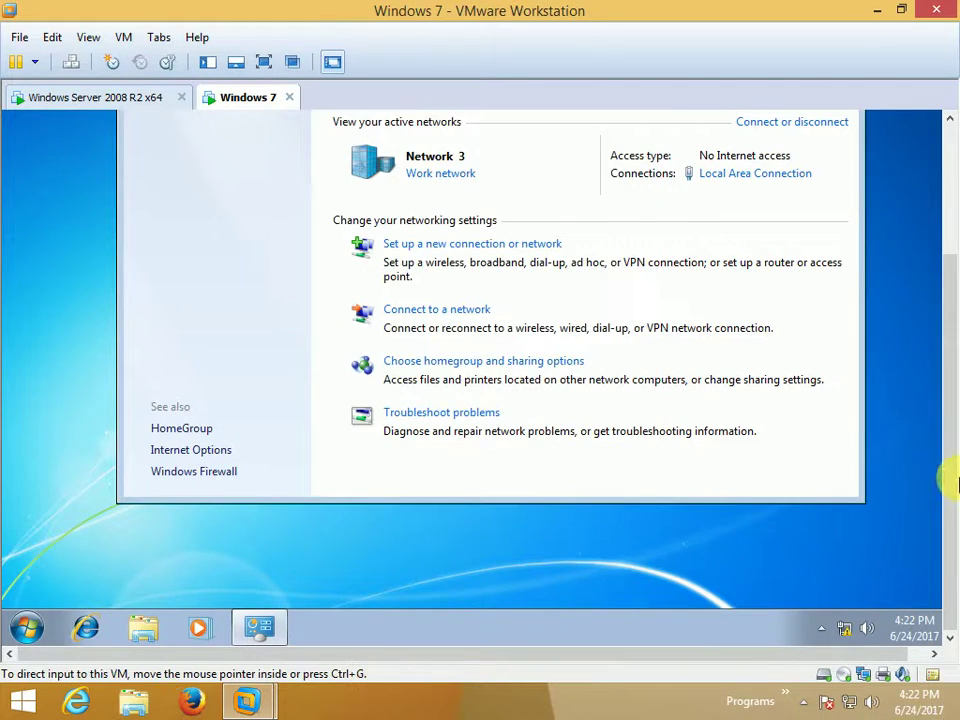
Close Network and Sharing Center and bring up the Windows 7 System page from Computer.
scroll(950, 493, "up", 4)
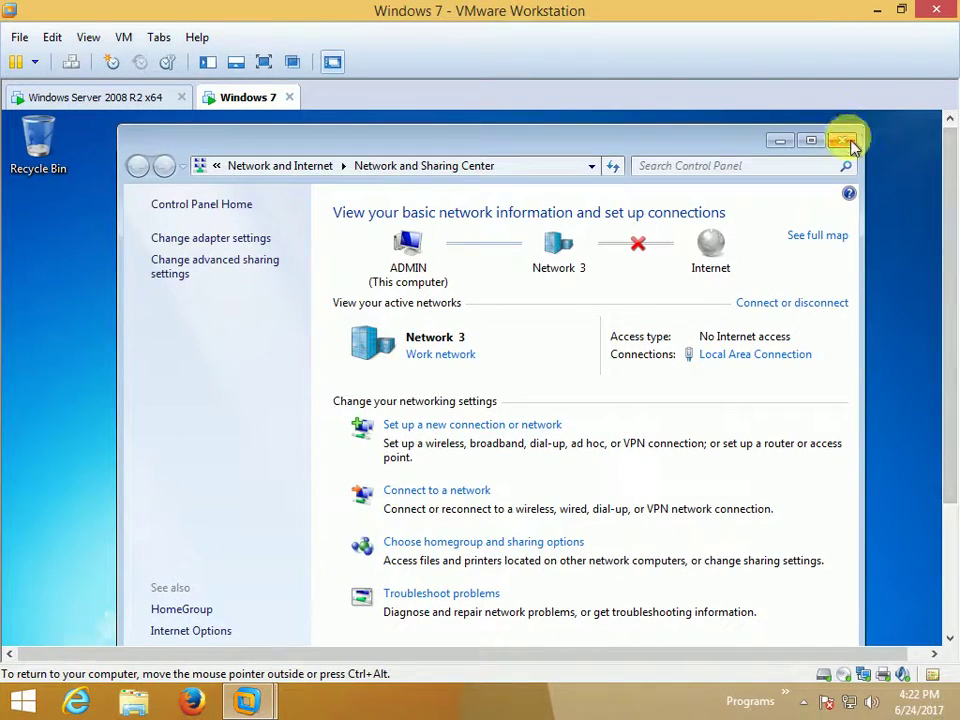
left_click(851, 137)
left_click_drag(949, 274, 949, 454)
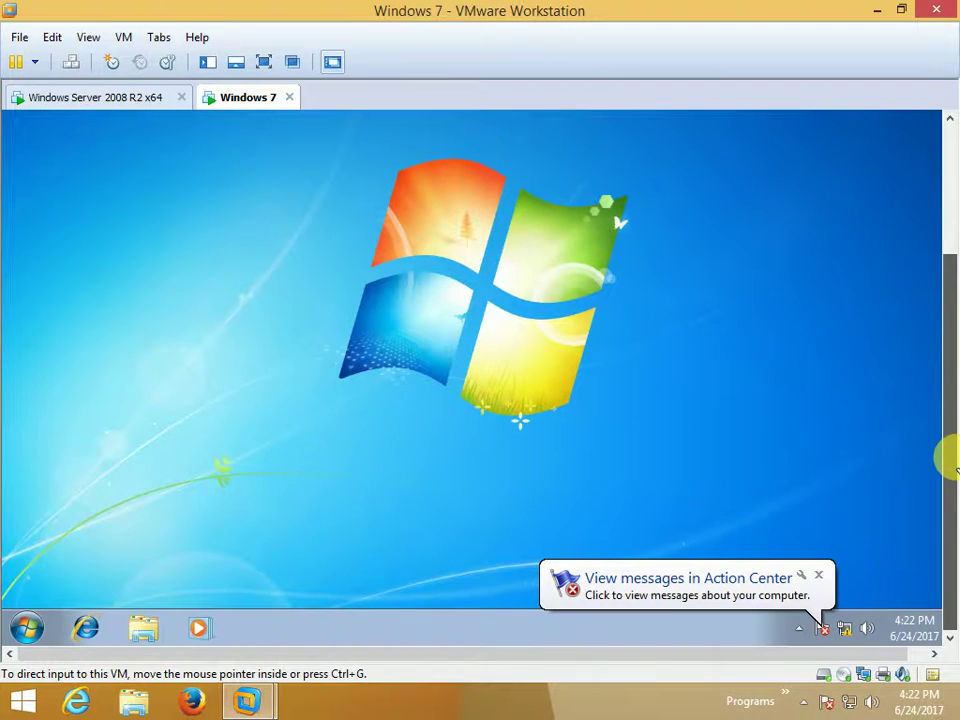
left_click(26, 626)
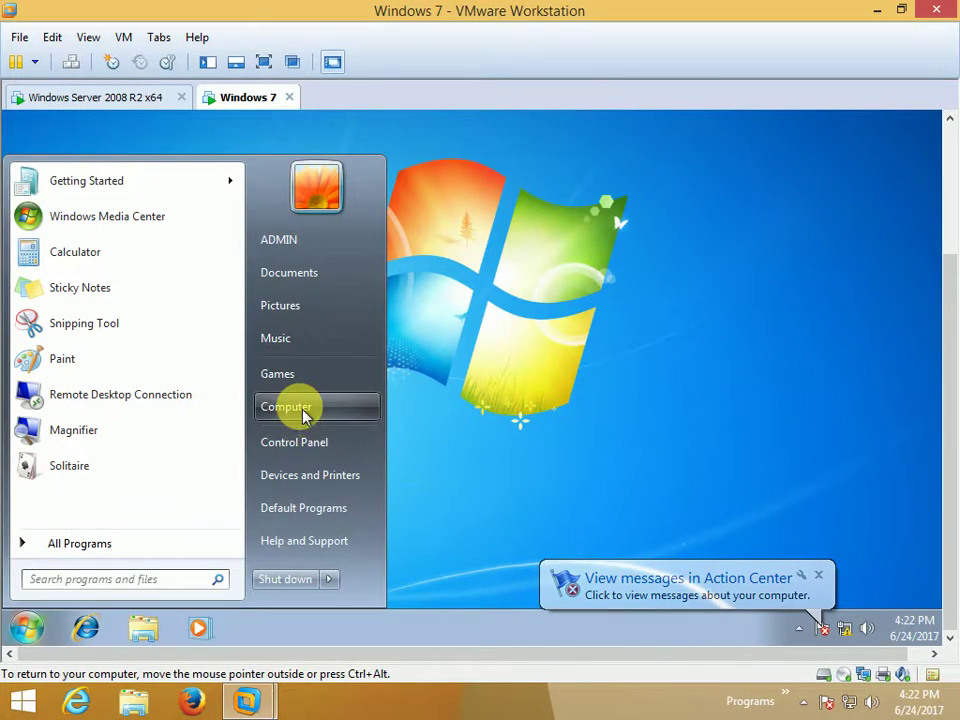
right_click(288, 408)
left_click(394, 565)
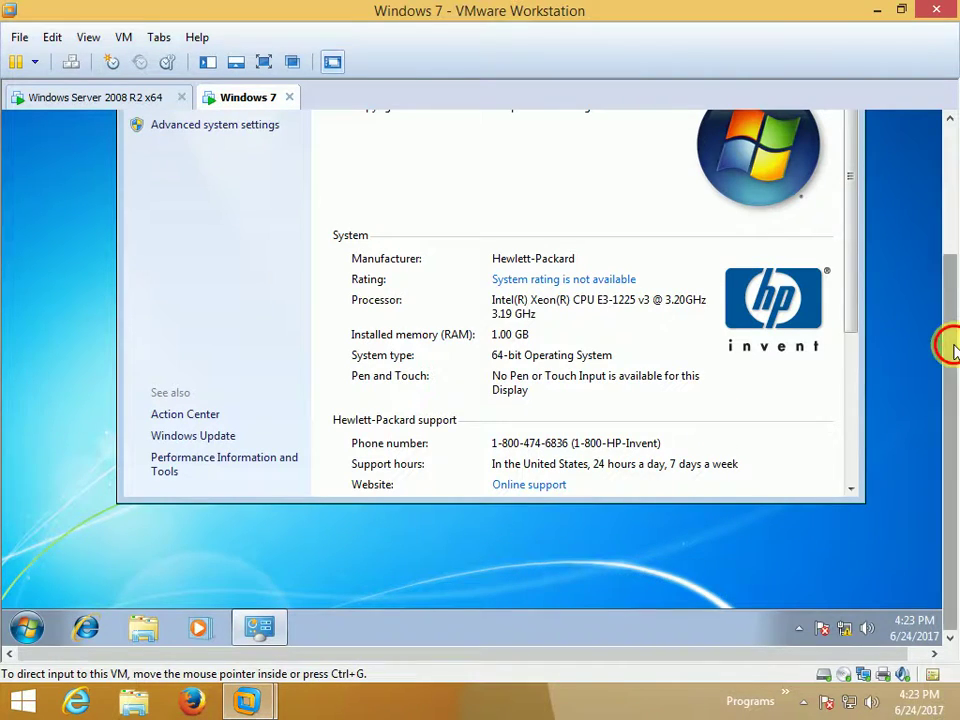
left_click_drag(949, 339, 932, 292)
Begin a domain membership change, cancel it, and switch to the Windows Server 2008 R2 x64 VM.
left_click_drag(849, 291, 868, 455)
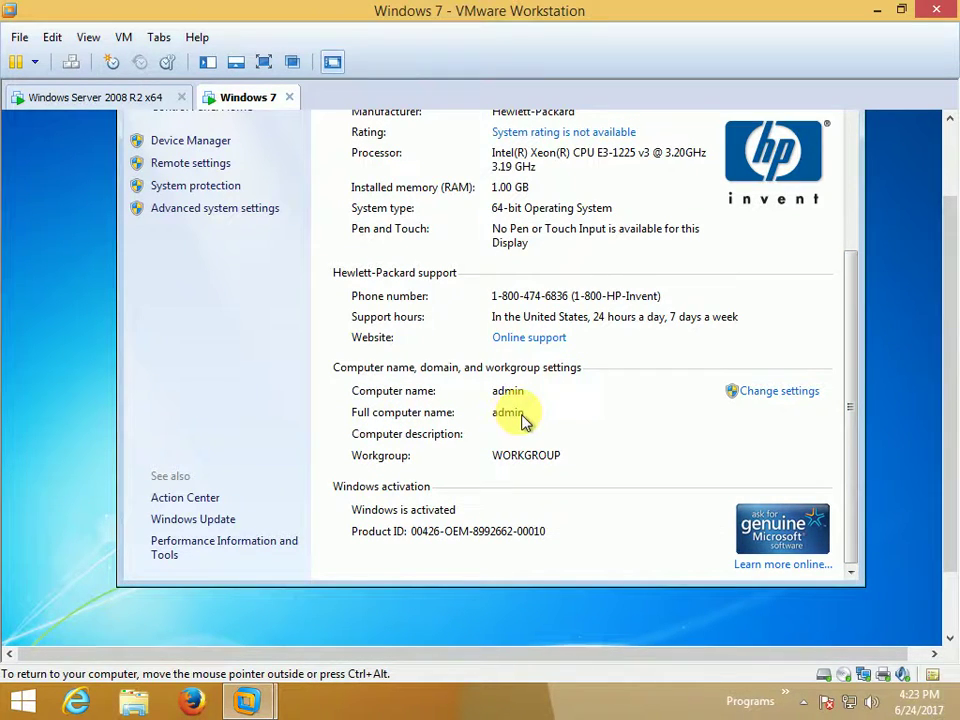
left_click(760, 393)
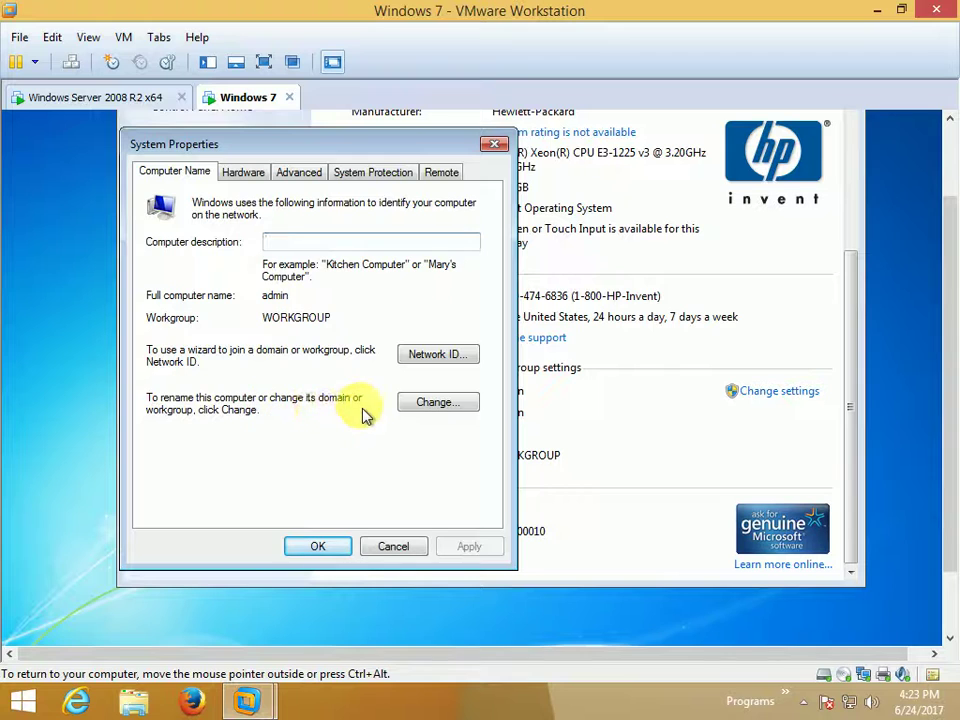
left_click(430, 412)
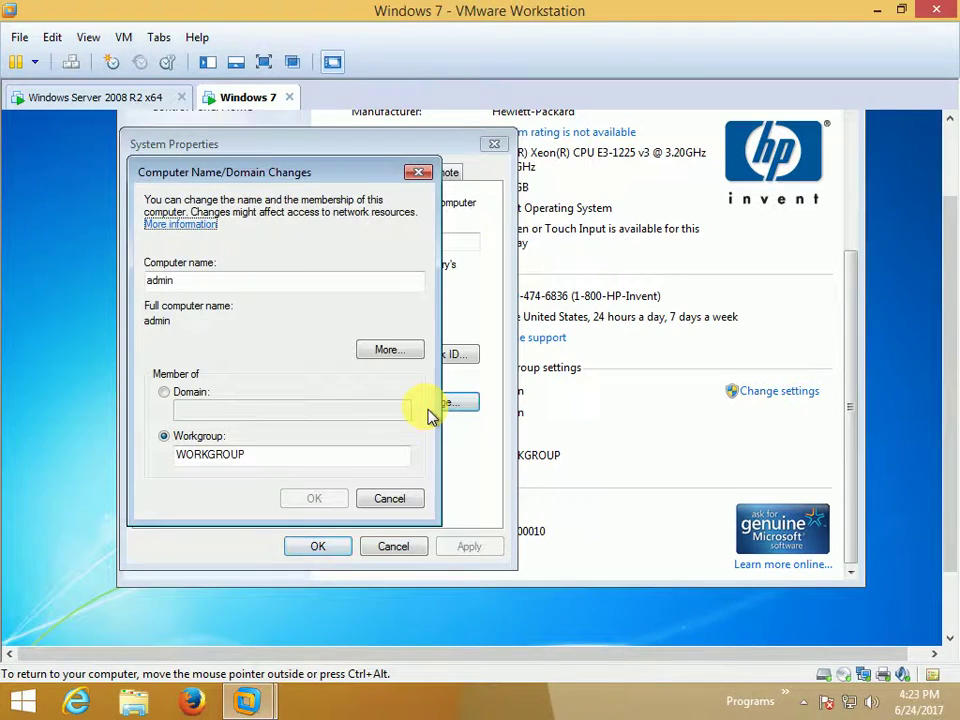
left_click(166, 392)
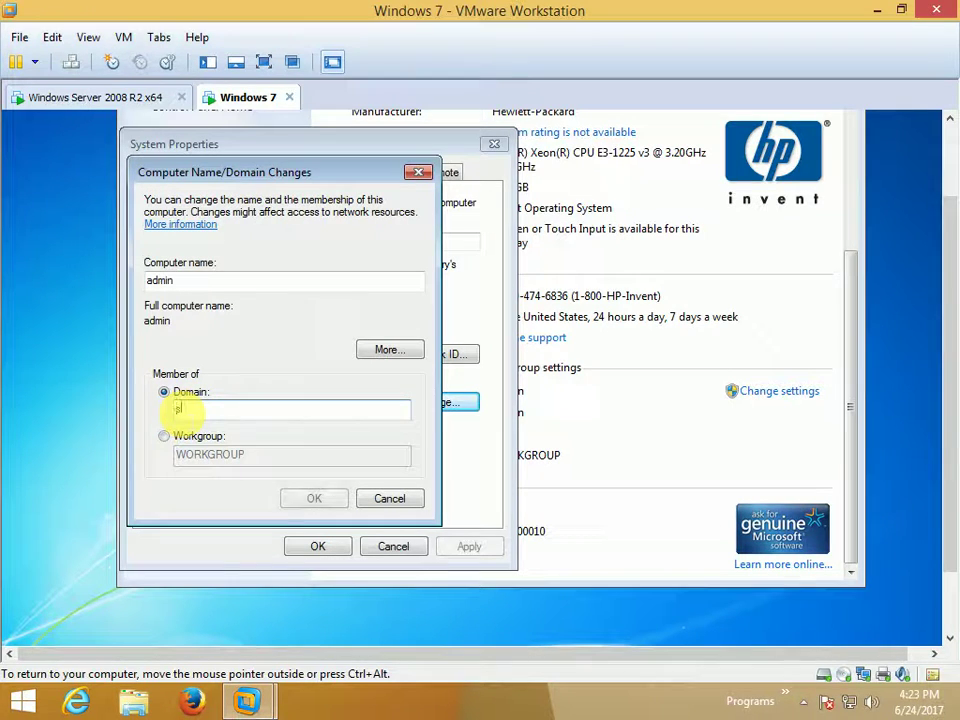
type("s")
left_click(418, 176)
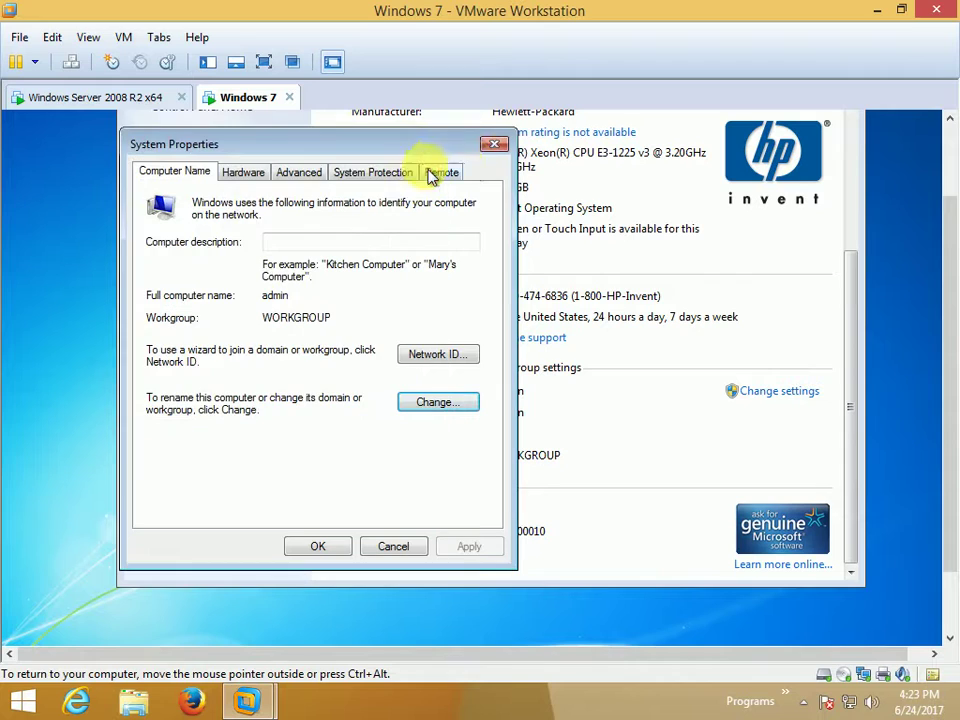
left_click(137, 100)
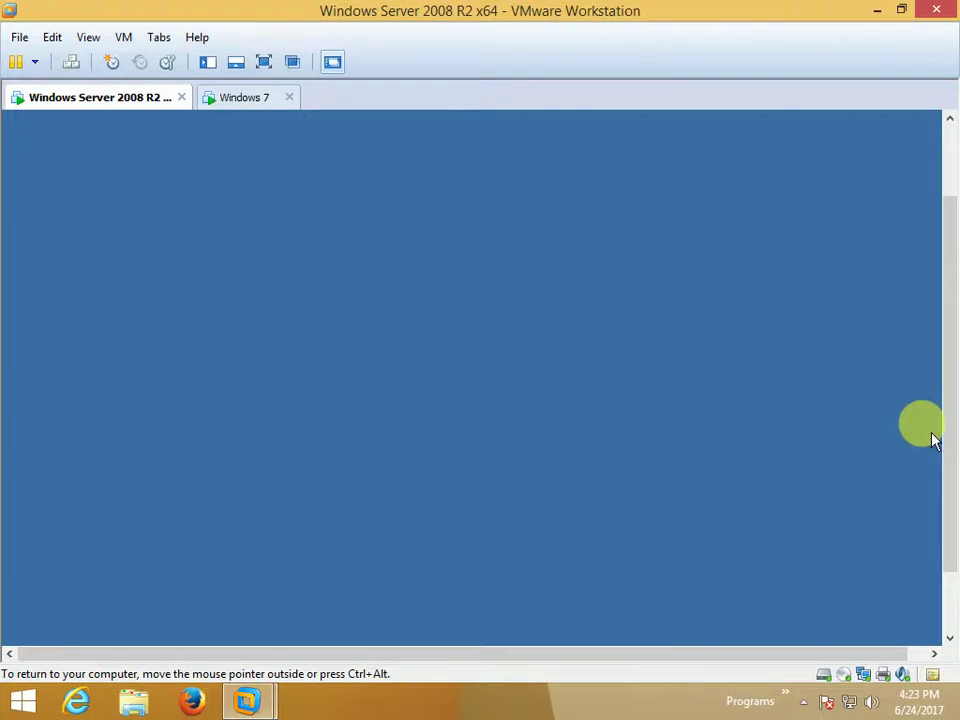
Open the server's System properties, confirm its domain is system.com, and close the window.
left_click_drag(945, 414, 949, 514)
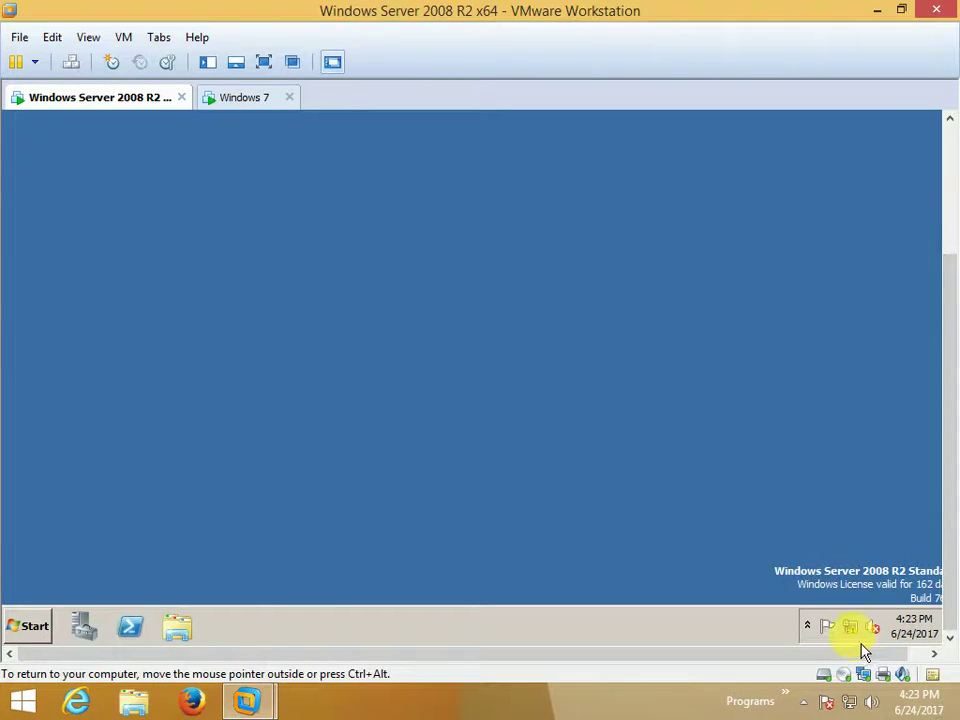
mouse_move(862, 648)
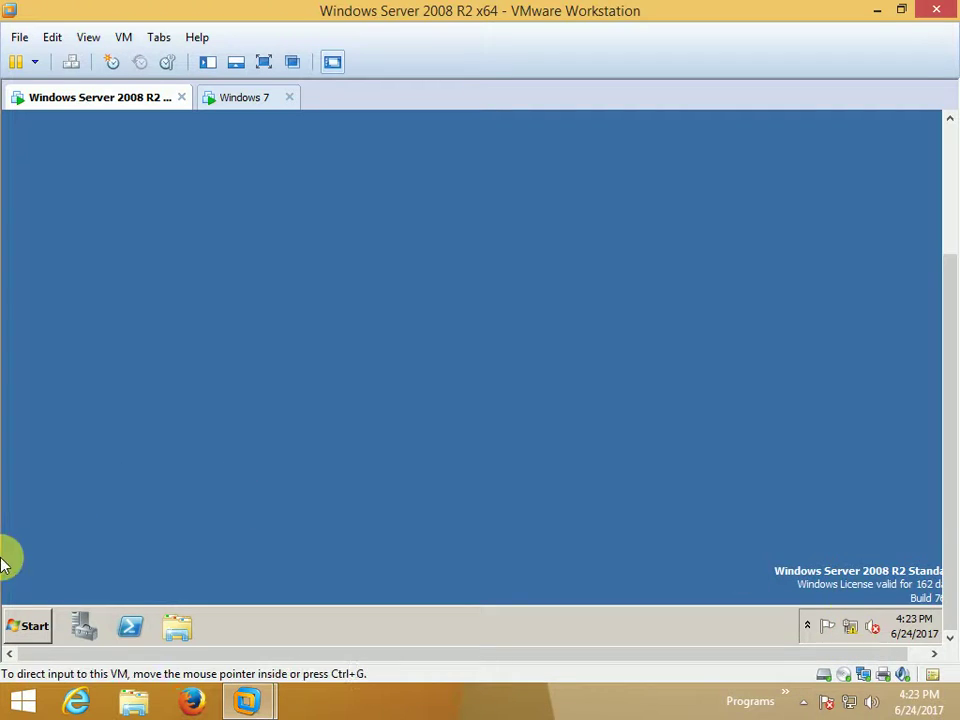
left_click(48, 634)
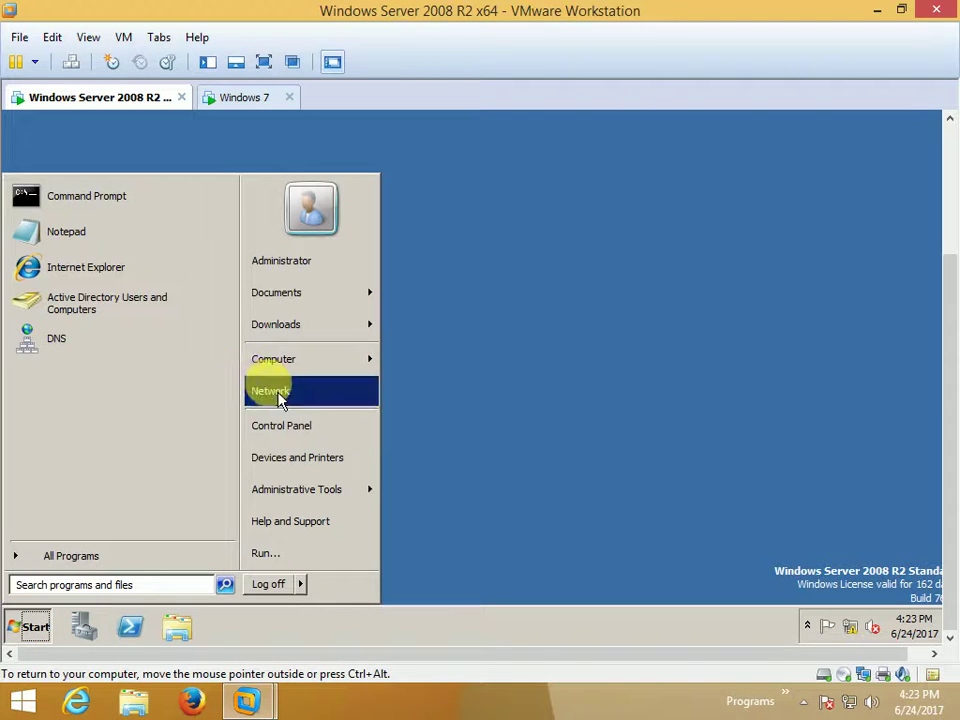
right_click(291, 363)
left_click(386, 494)
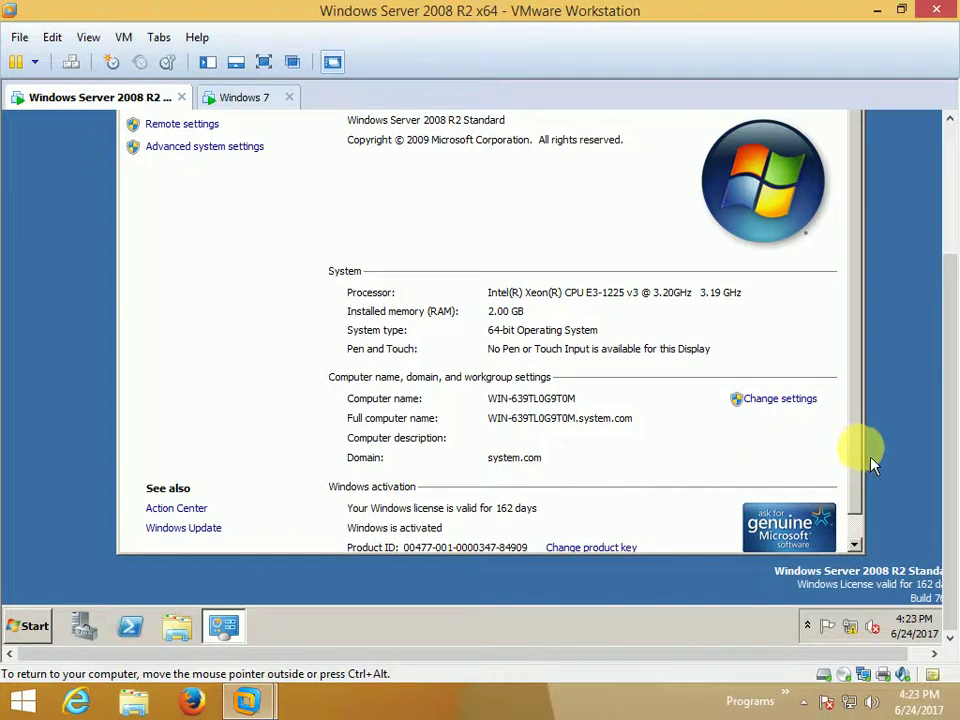
left_click(853, 544)
left_click_drag(944, 395, 797, 193)
left_click(853, 189)
On Windows 7, change membership to Domain system.com and submit to reach the credentials prompt.
left_click(246, 98)
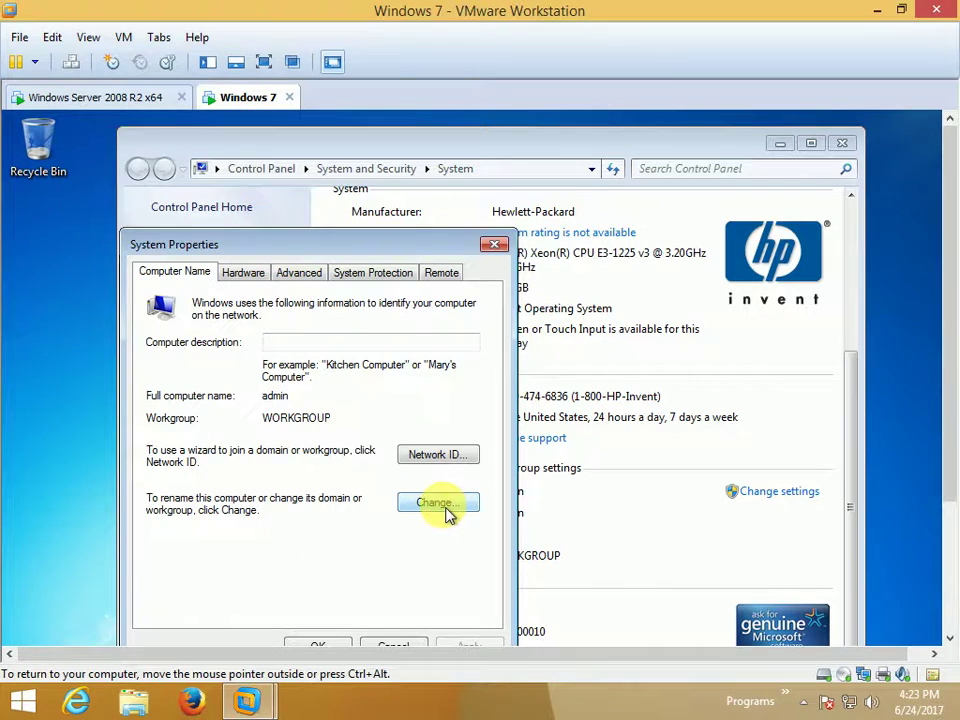
left_click(444, 508)
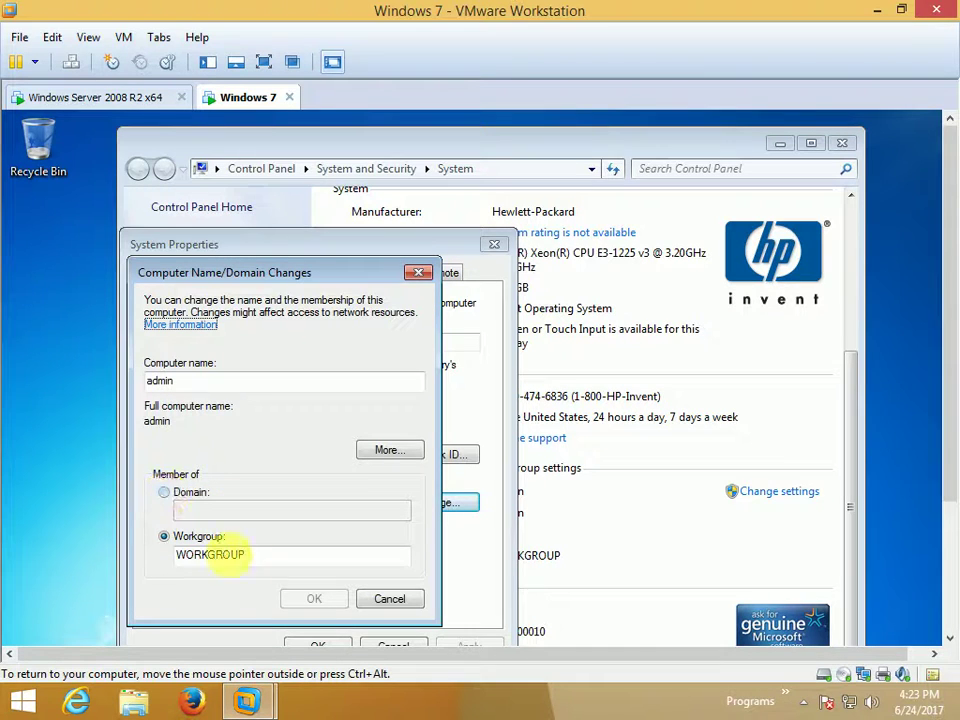
left_click(170, 497)
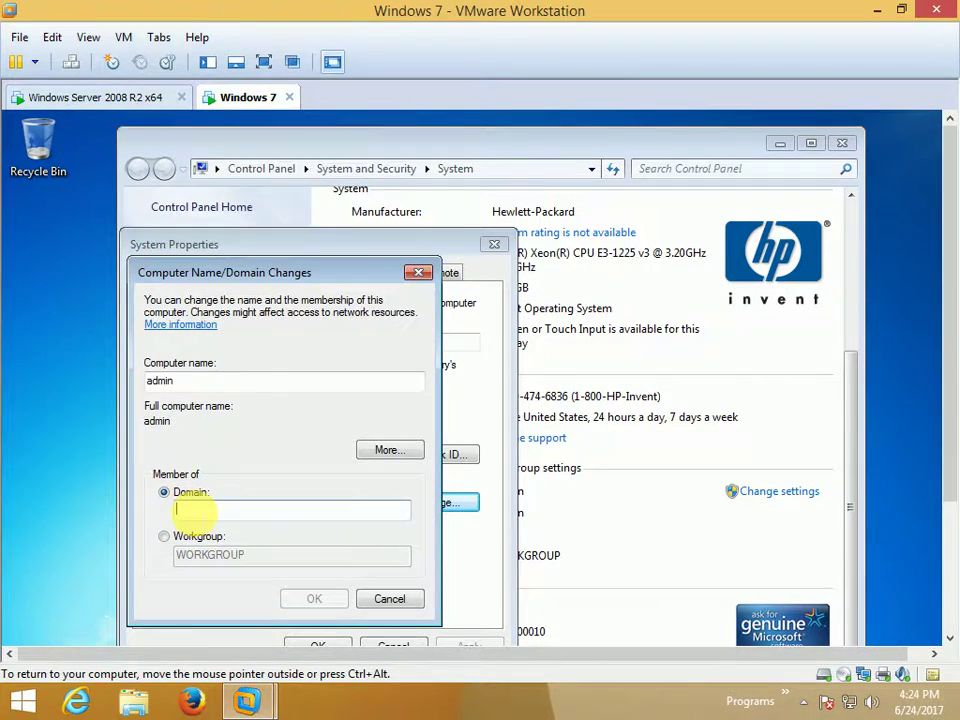
type("system.com")
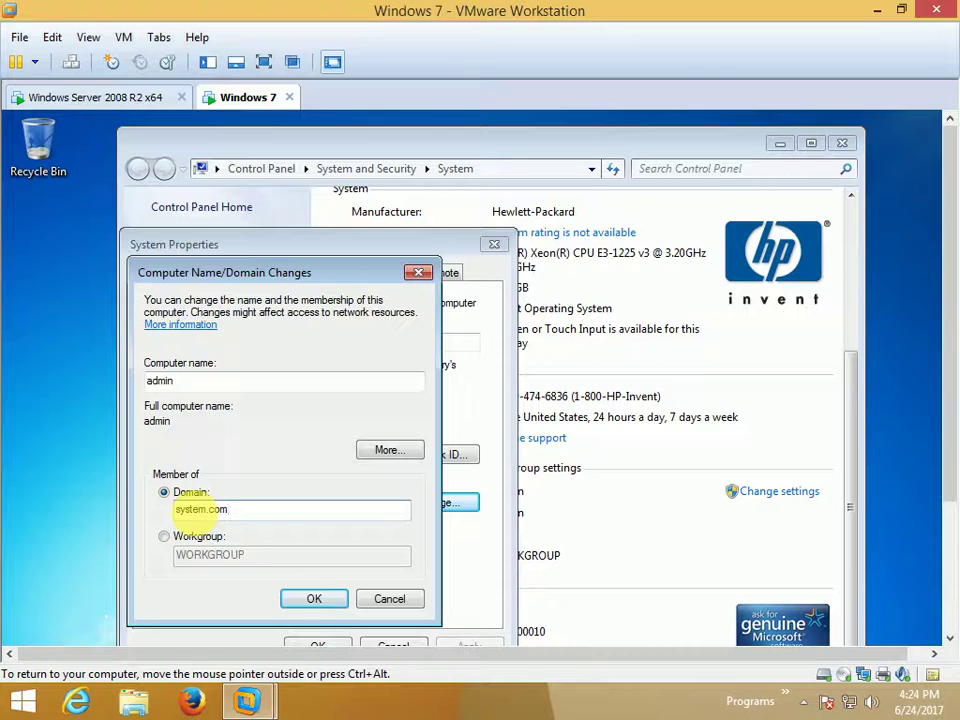
left_click(300, 600)
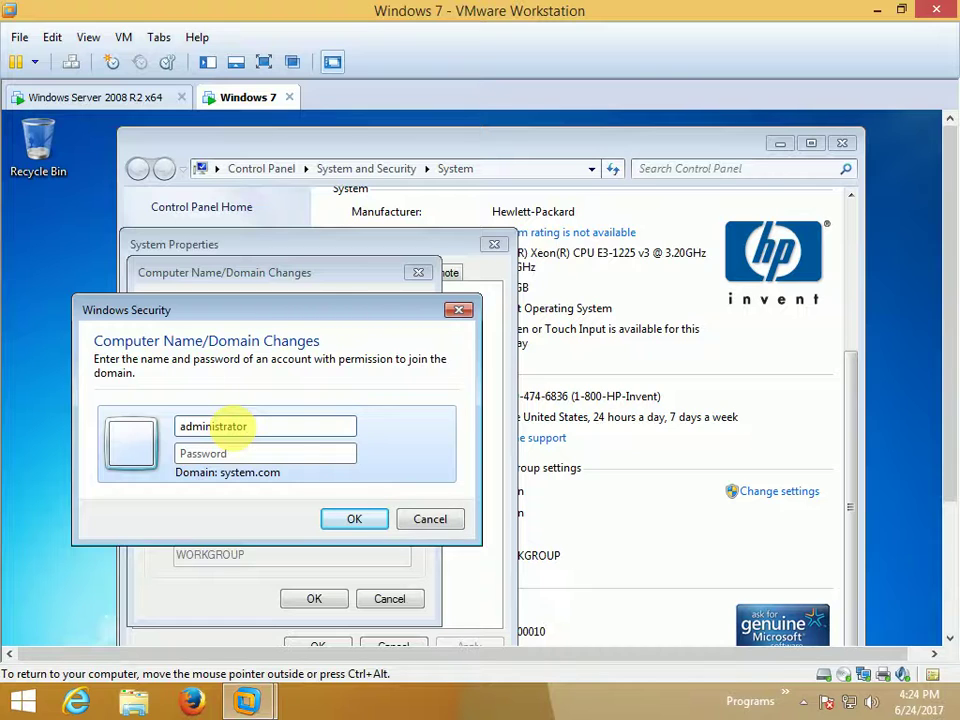
Enter the domain administrator's password, correcting a typo, and submit the credentials.
left_click(243, 453)
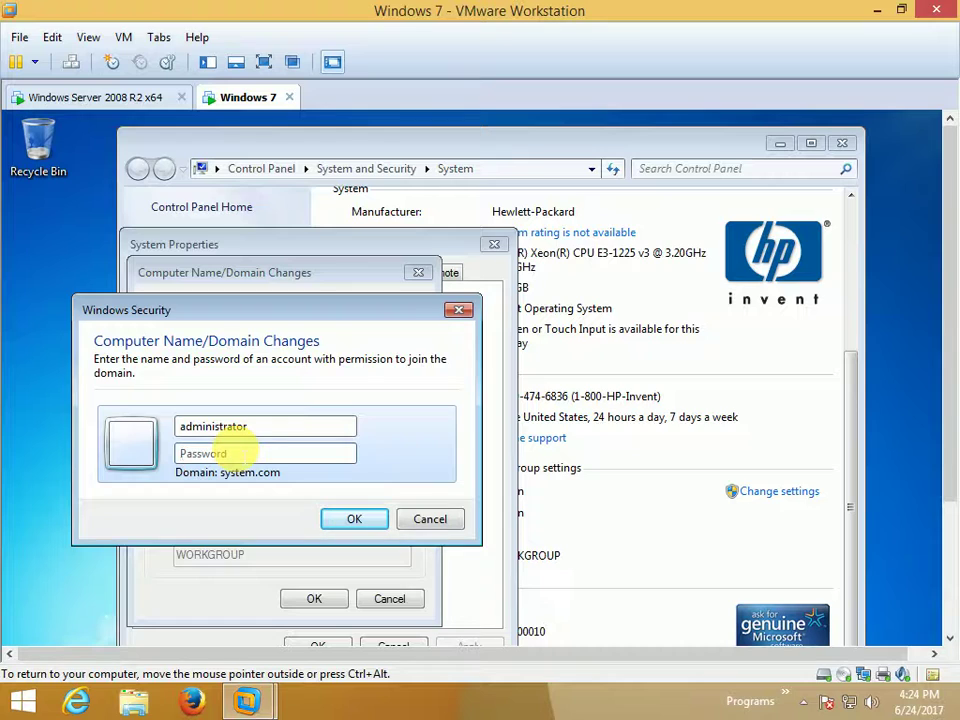
type("Pr")
key("BackSpace")
key("BackSpace")
key("BackSpace")
key("BackSpace")
key("BackSpace")
key("BackSpace")
key("BackSpace")
type("P")
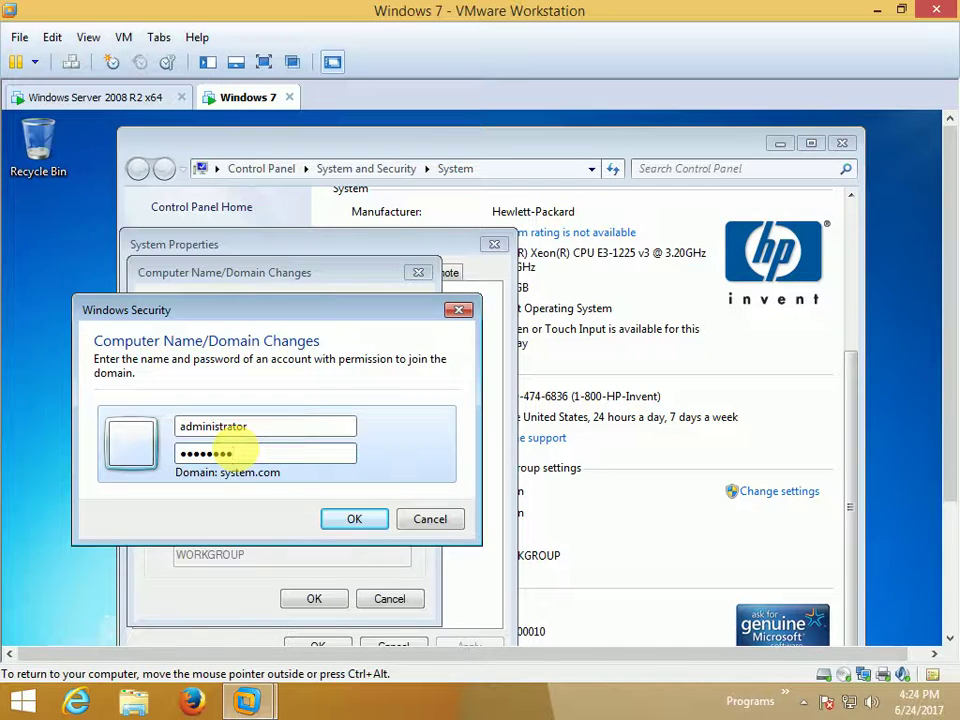
left_click(372, 520)
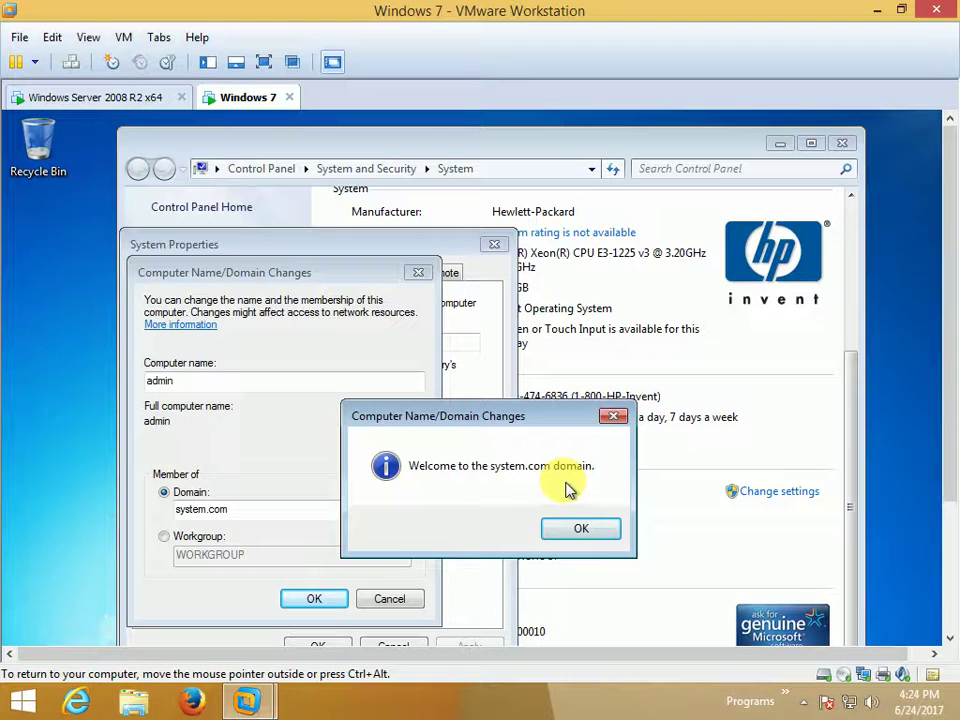
Dismiss the welcome and restart notices, close System Properties, and restart Windows 7 now.
left_click(581, 529)
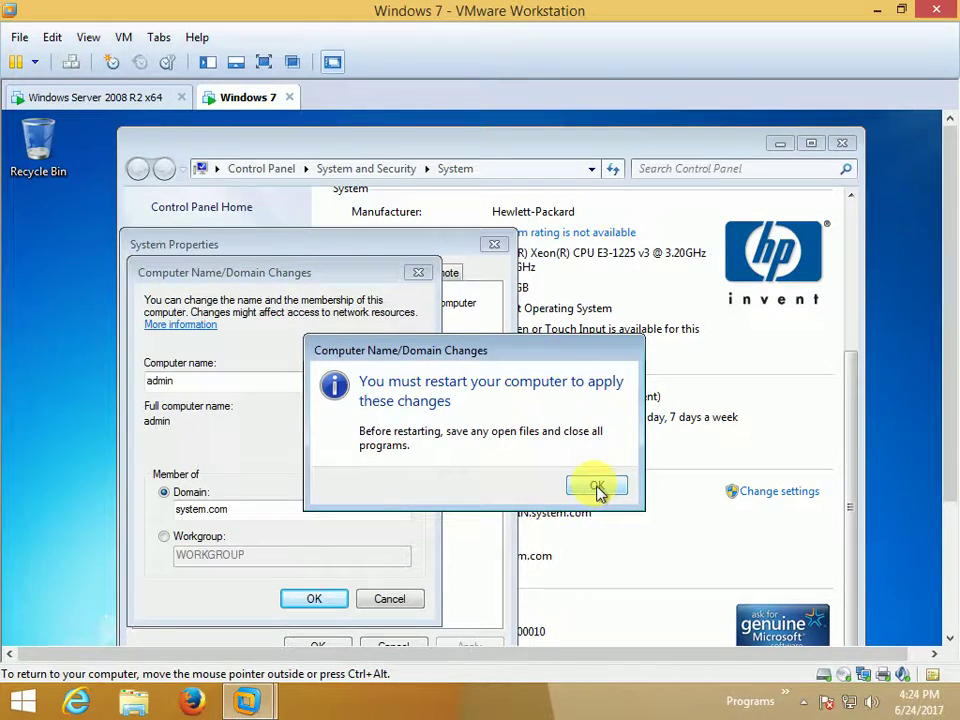
left_click(597, 488)
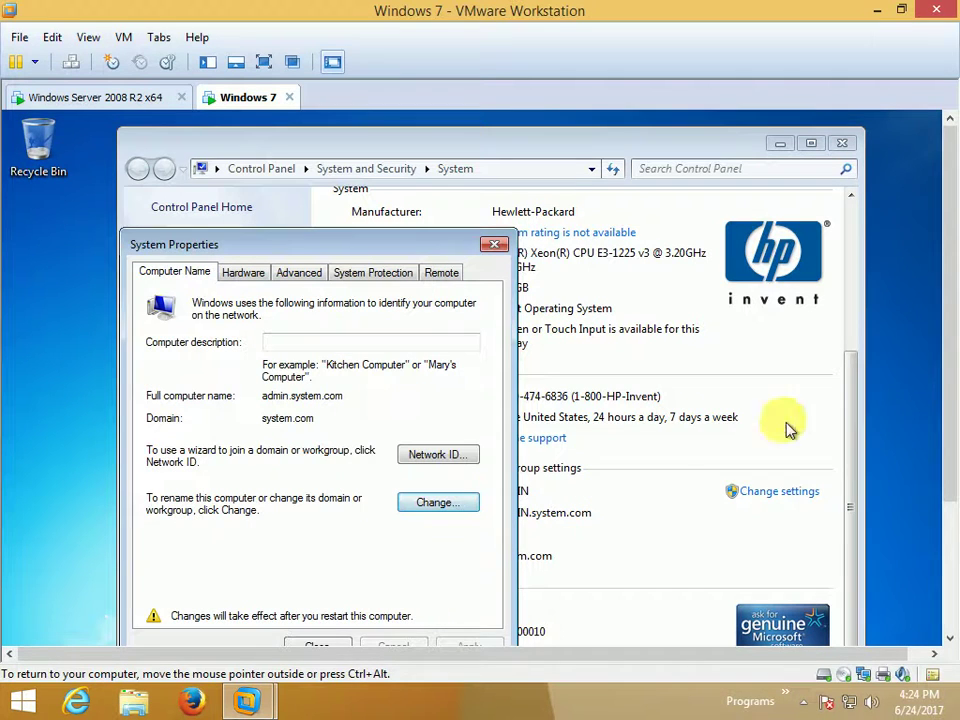
left_click_drag(950, 390, 943, 467)
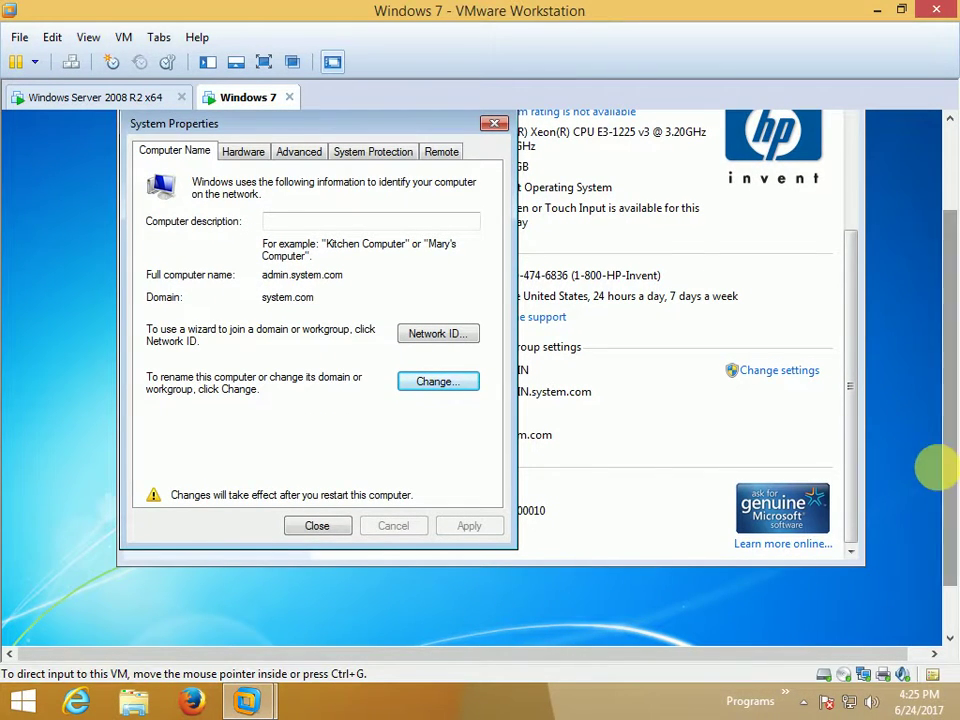
left_click(338, 533)
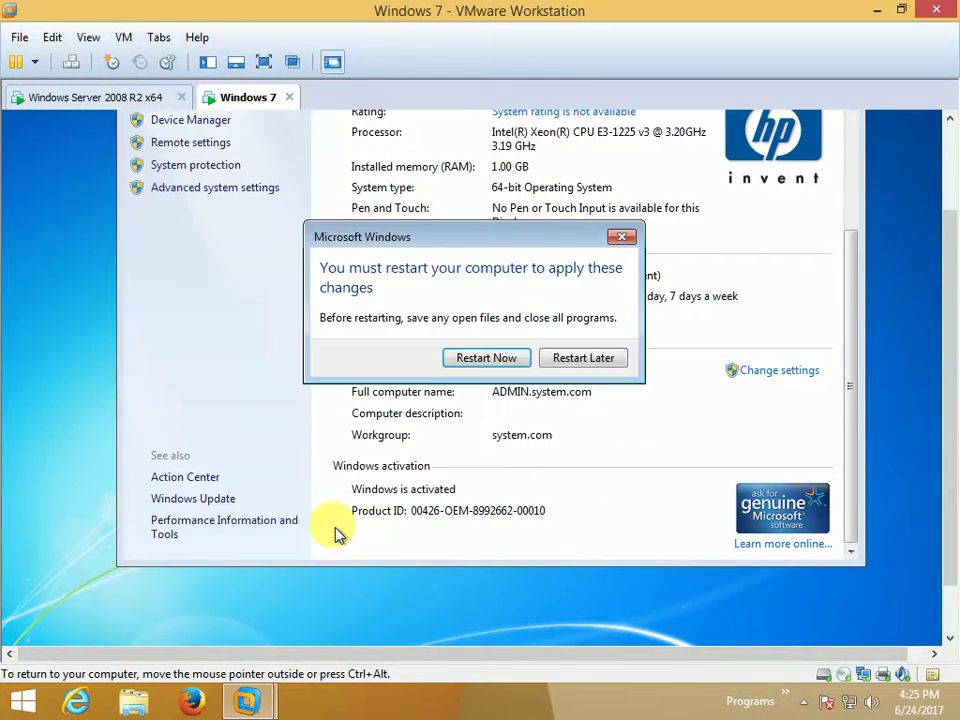
left_click(490, 368)
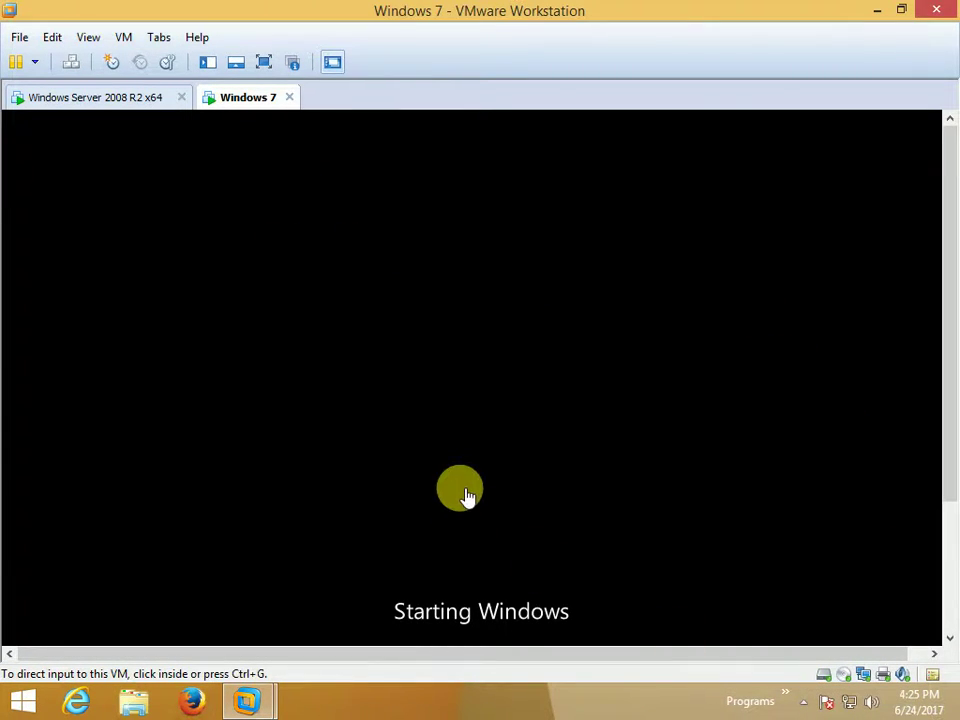
Wait for Windows 7 to reboot and capture input at the Ctrl+Alt+Delete logon screen.
left_click_drag(947, 326, 951, 484)
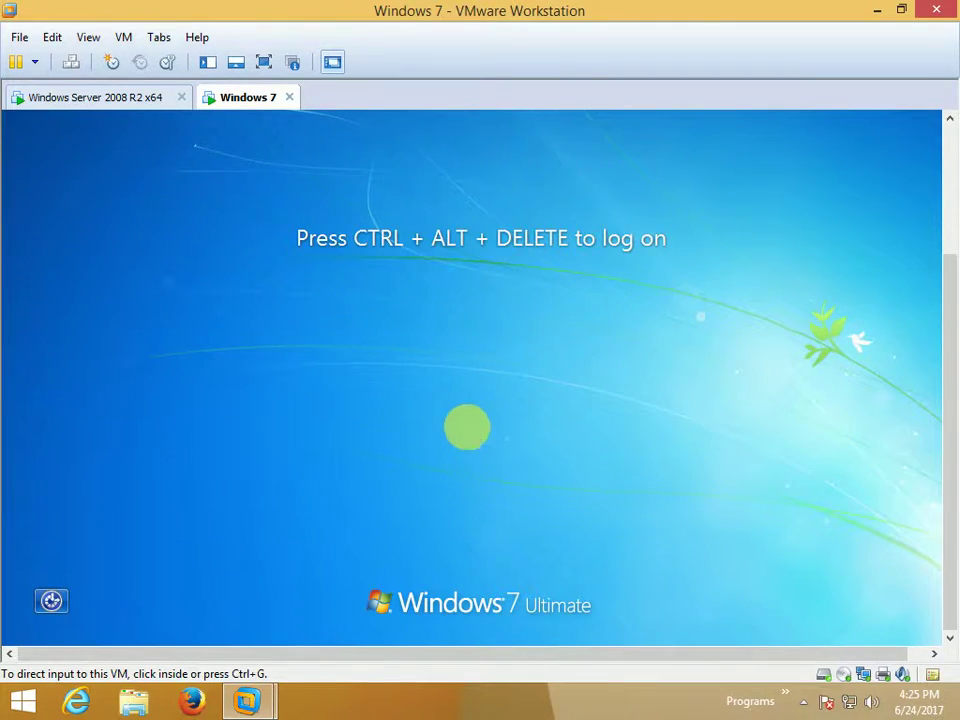
left_click(476, 441)
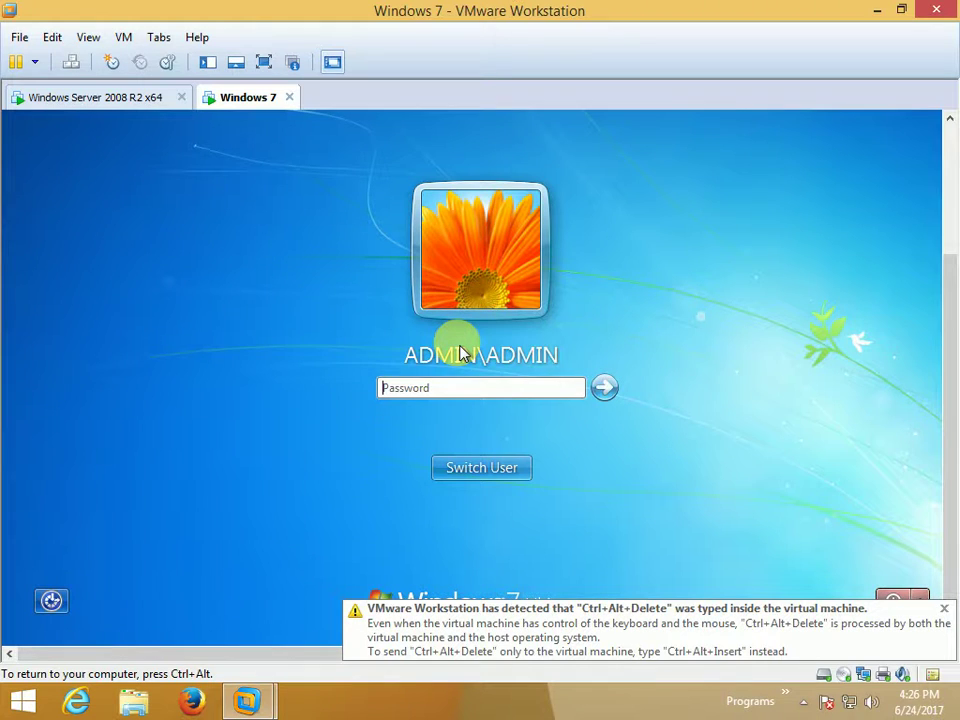
Choose Other User at the Windows 7 logon, enter test2, then go to the server VM.
left_click(460, 354)
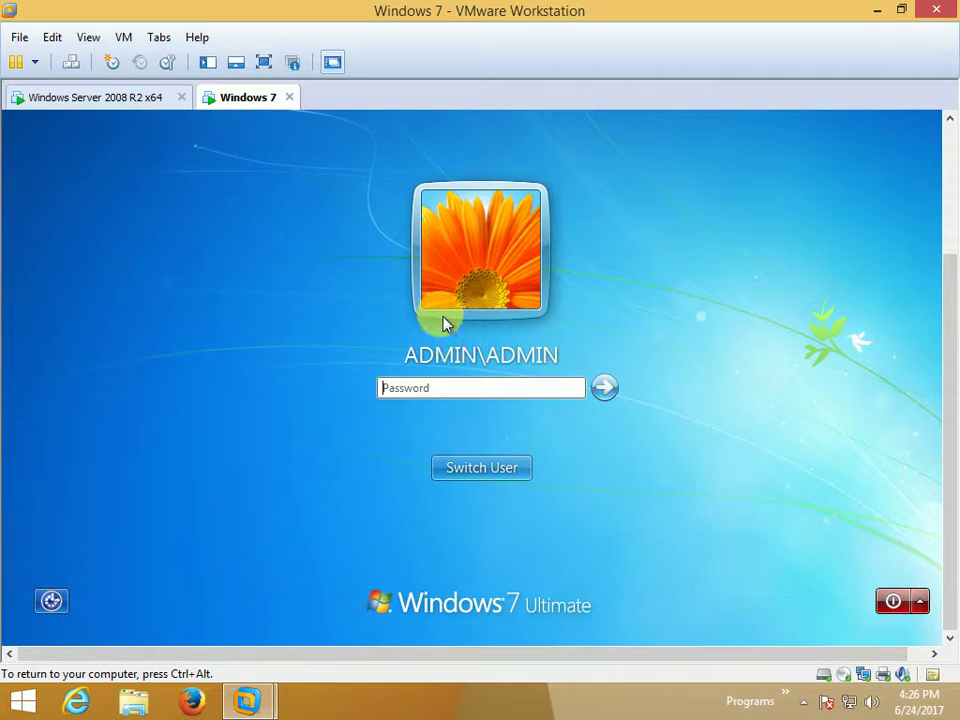
left_click(505, 484)
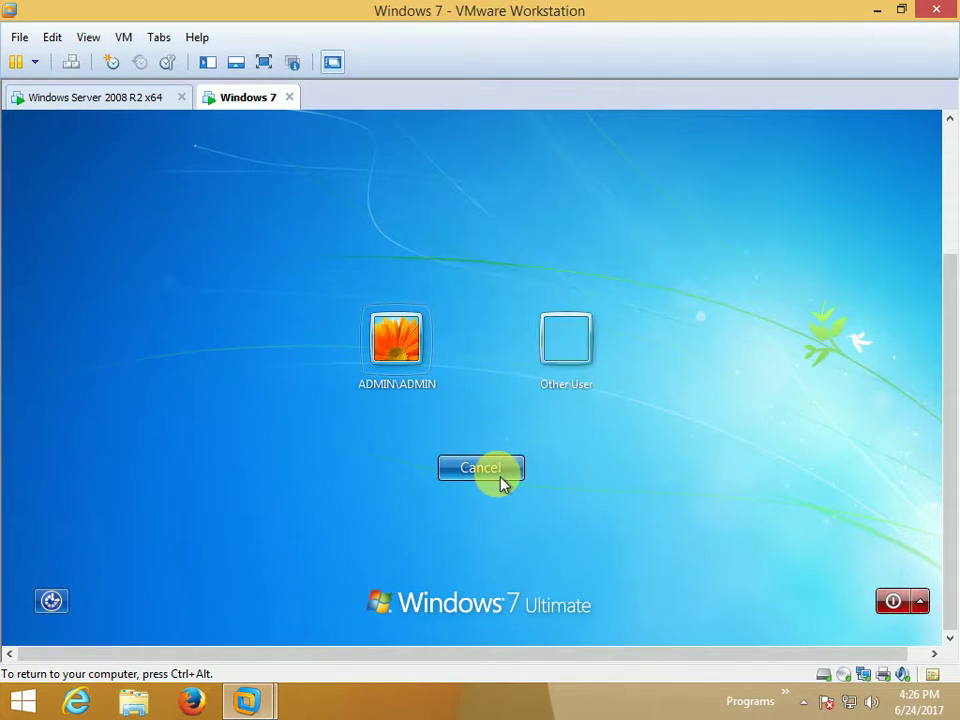
left_click(592, 360)
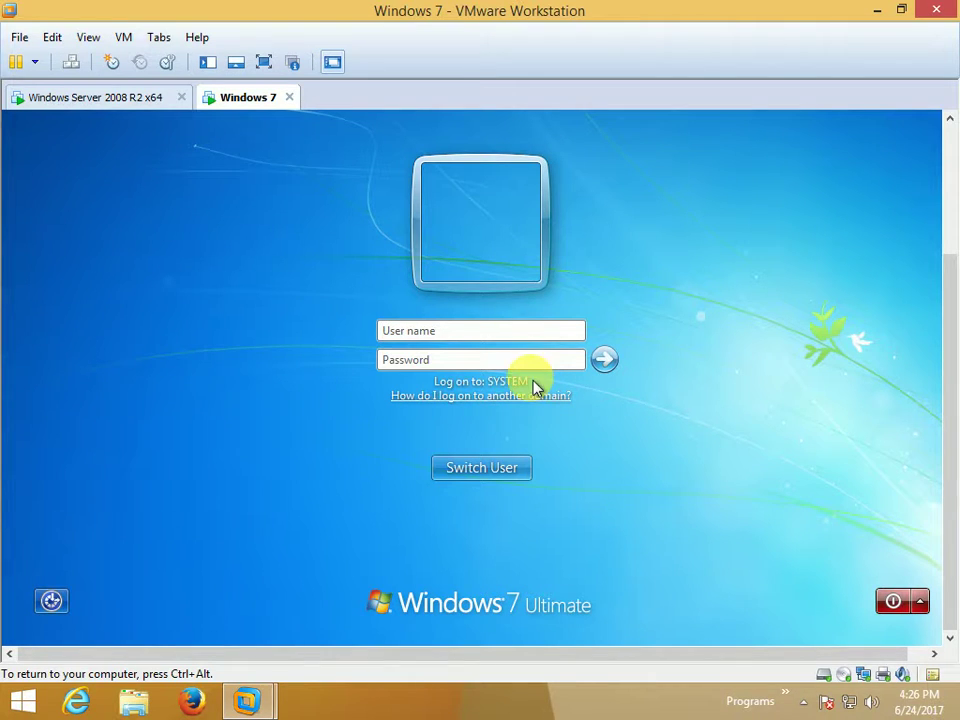
left_click(438, 336)
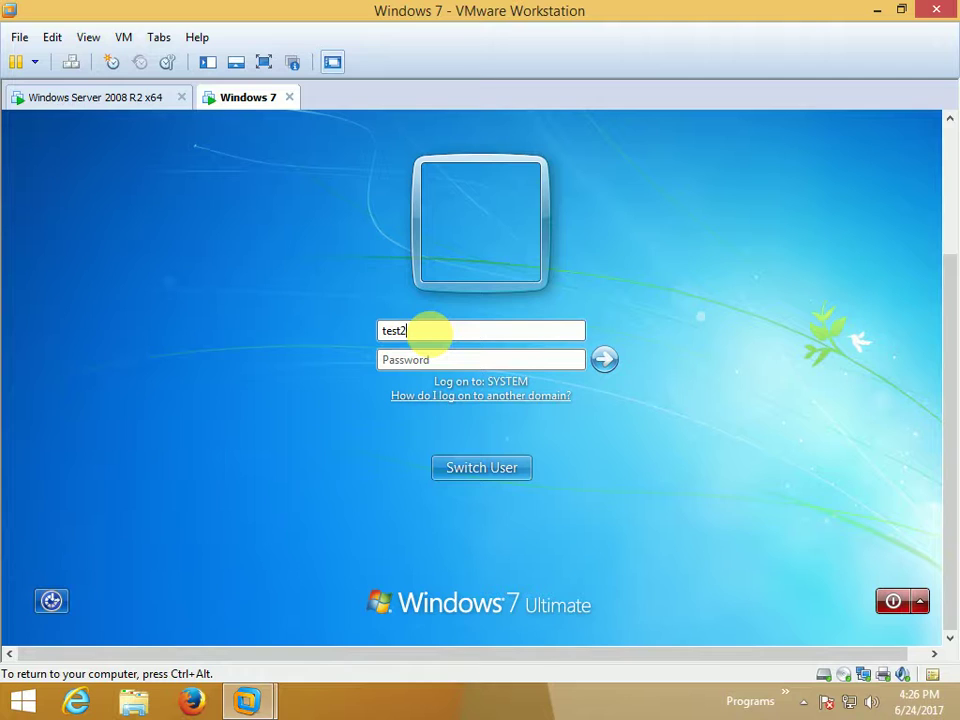
left_click(98, 98)
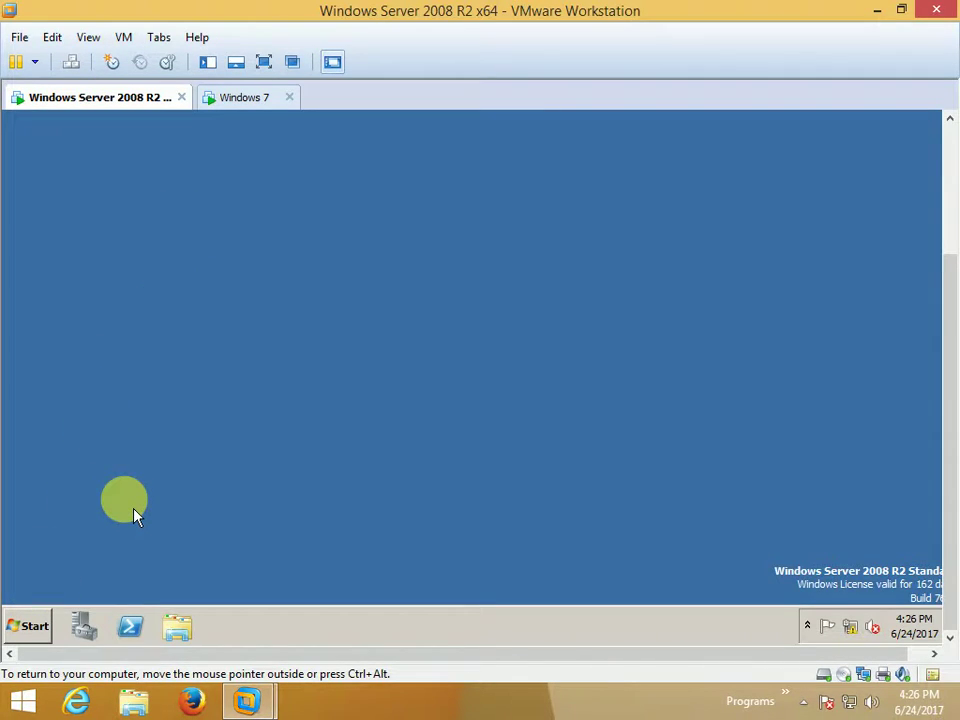
Run dsa.msc on the server, find test2 under system.com Users, close it, return to Windows 7.
key("super+r")
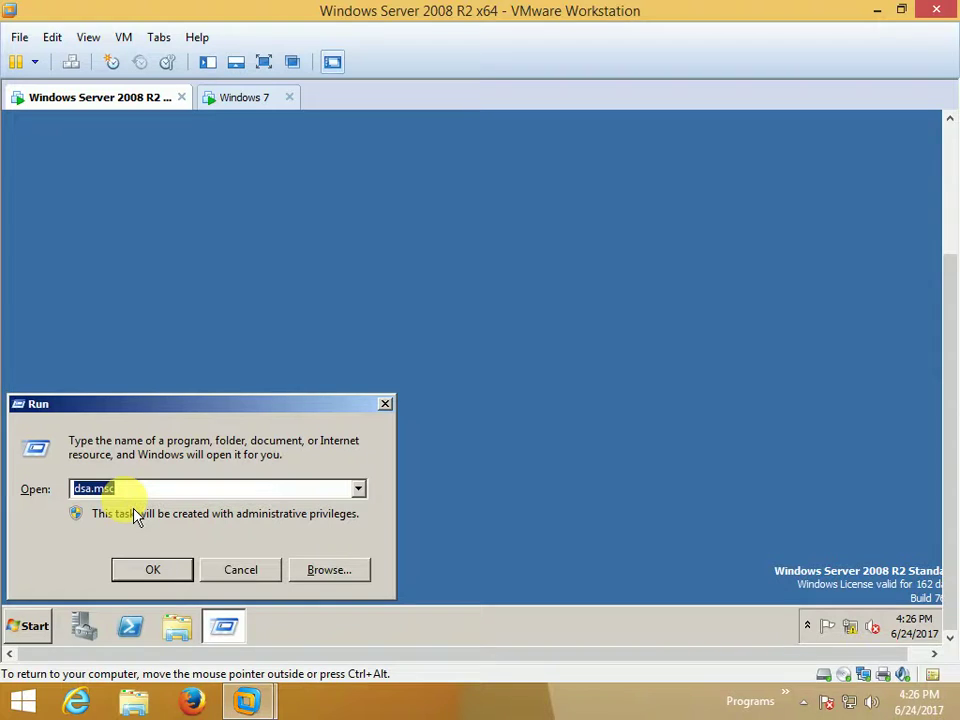
key("Return")
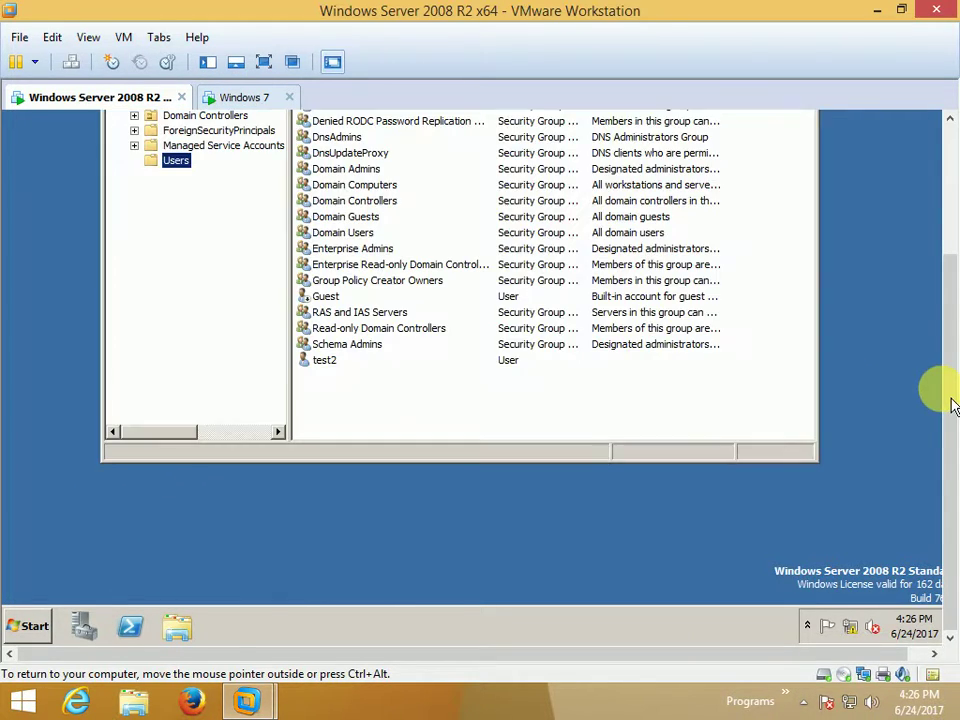
left_click_drag(950, 398, 949, 264)
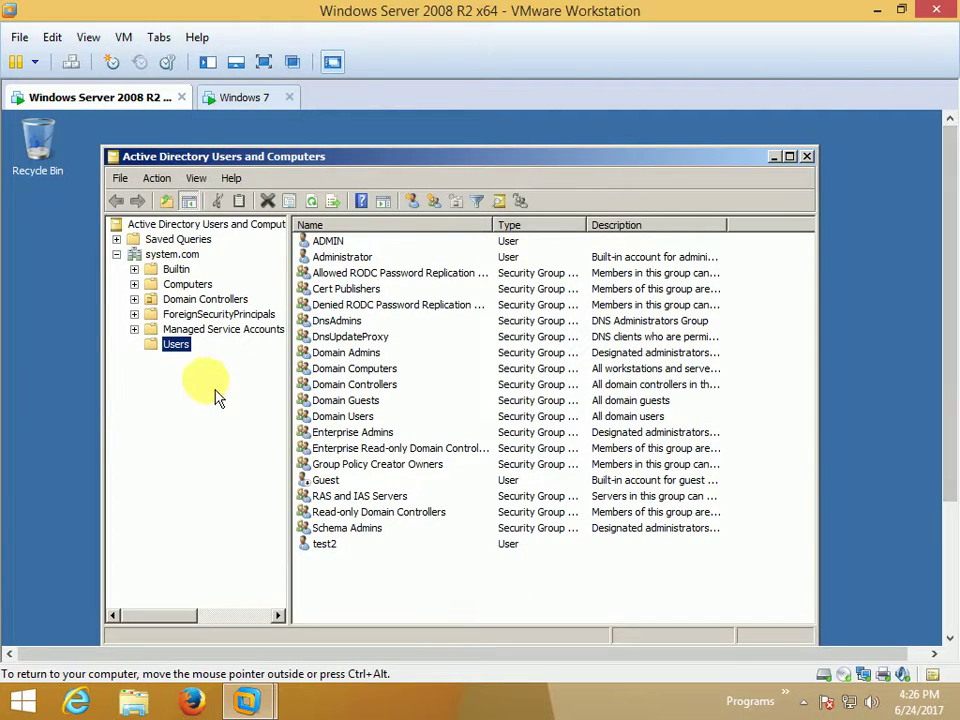
left_click(330, 552)
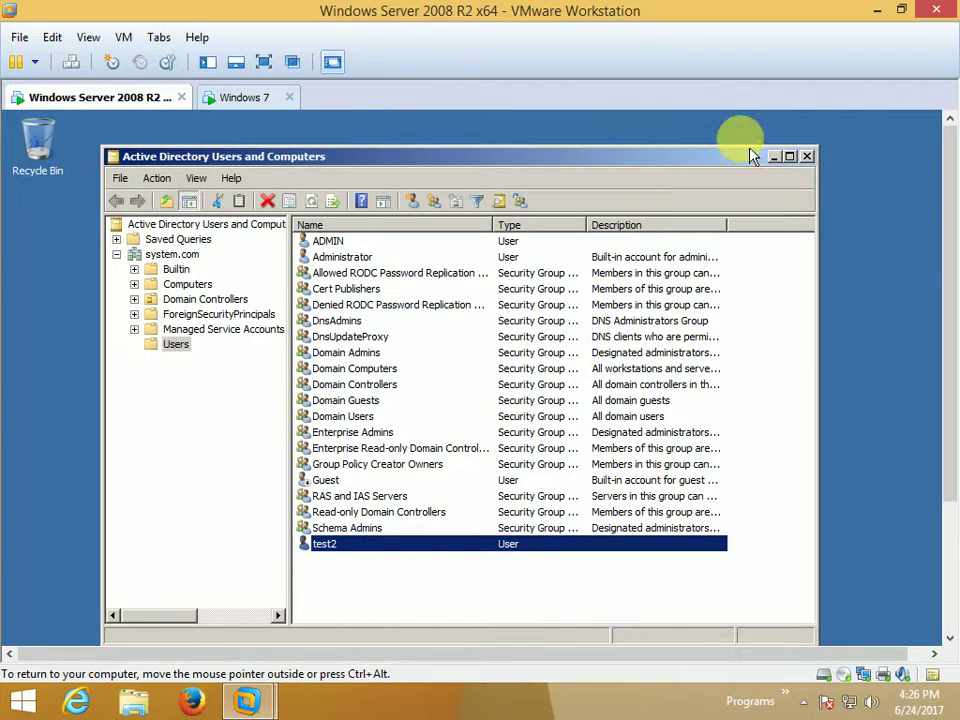
left_click(807, 157)
left_click(265, 99)
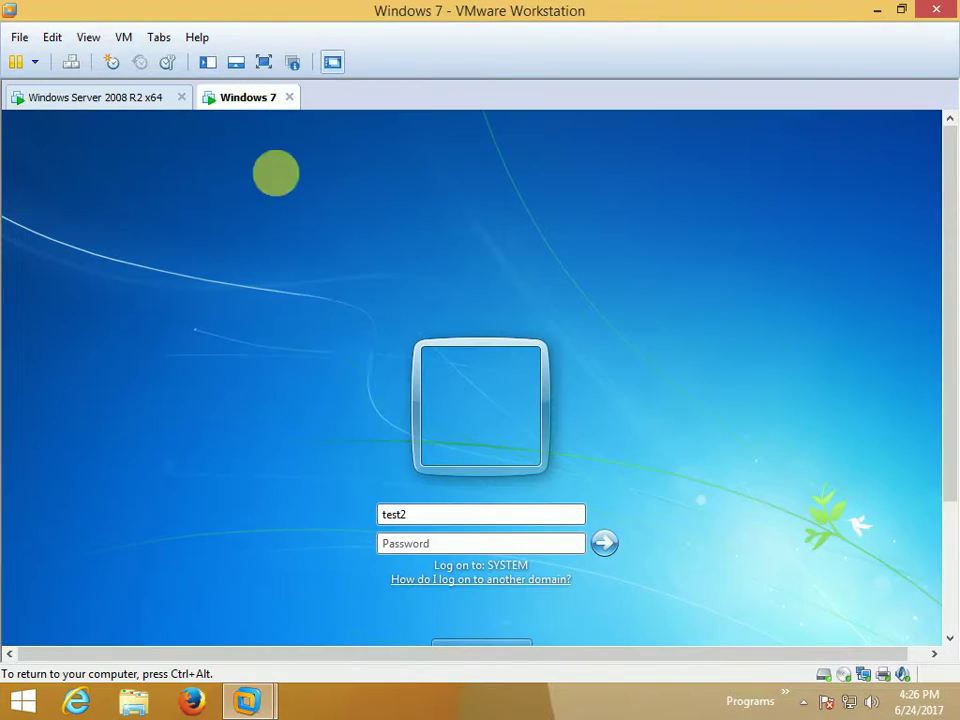
Log on to Windows 7 as domain user test2 with the account password and bring the taskbar into view.
left_click(440, 544)
type("P")
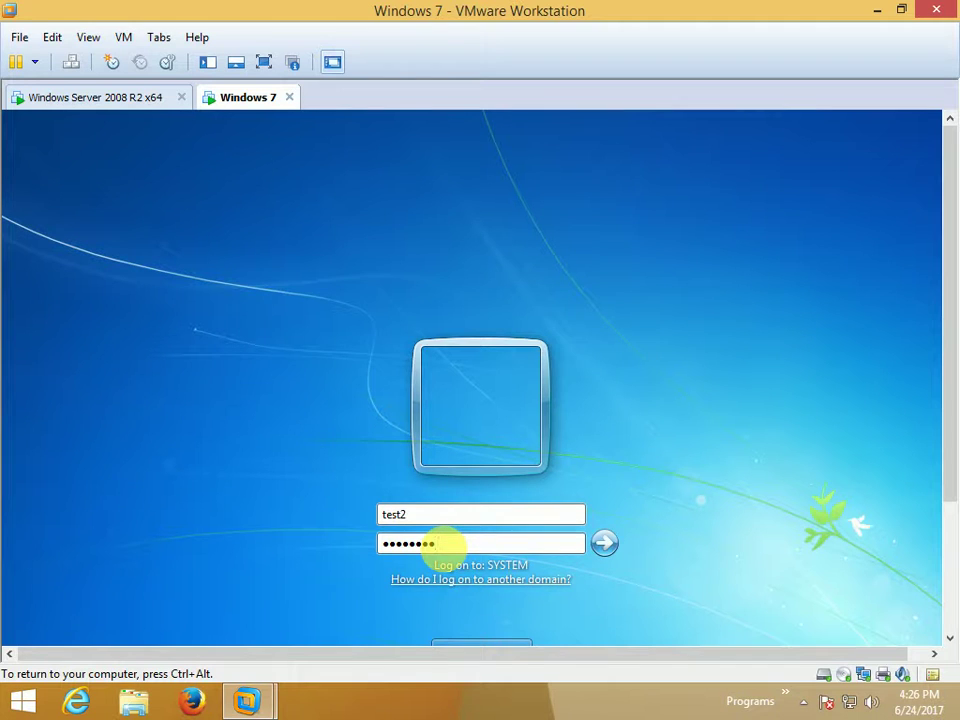
key("Return")
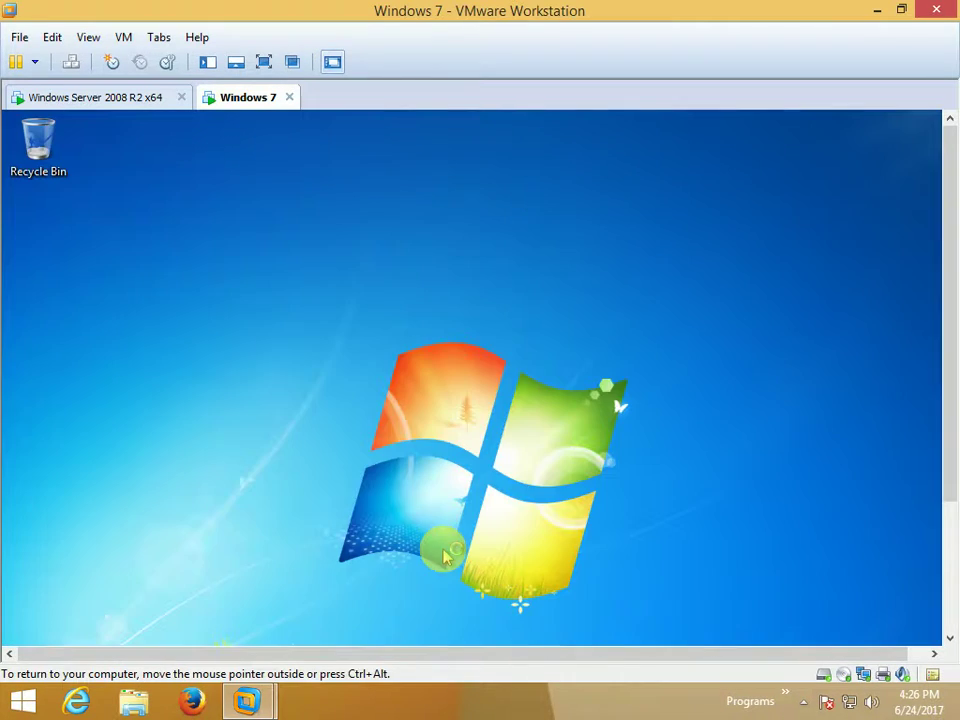
left_click_drag(944, 306, 949, 553)
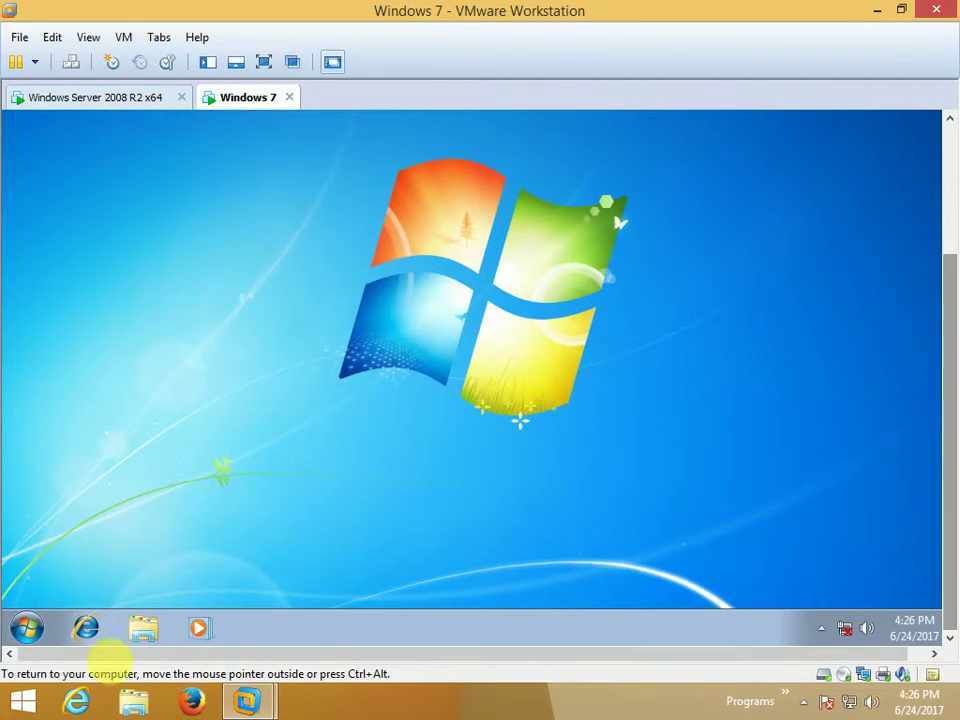
mouse_move(845, 638)
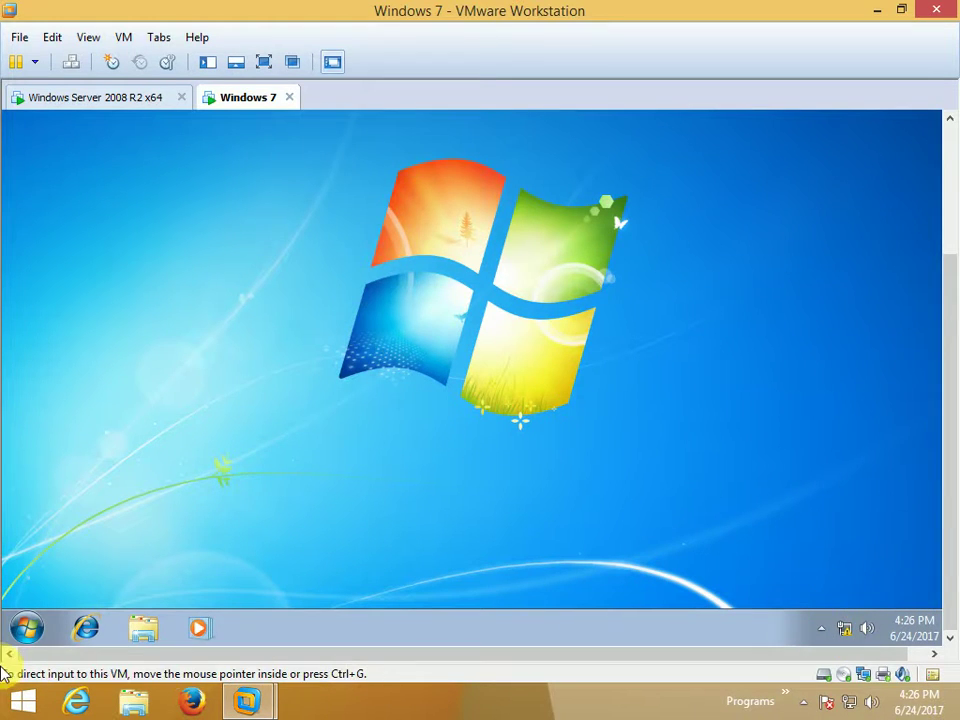
left_click(38, 632)
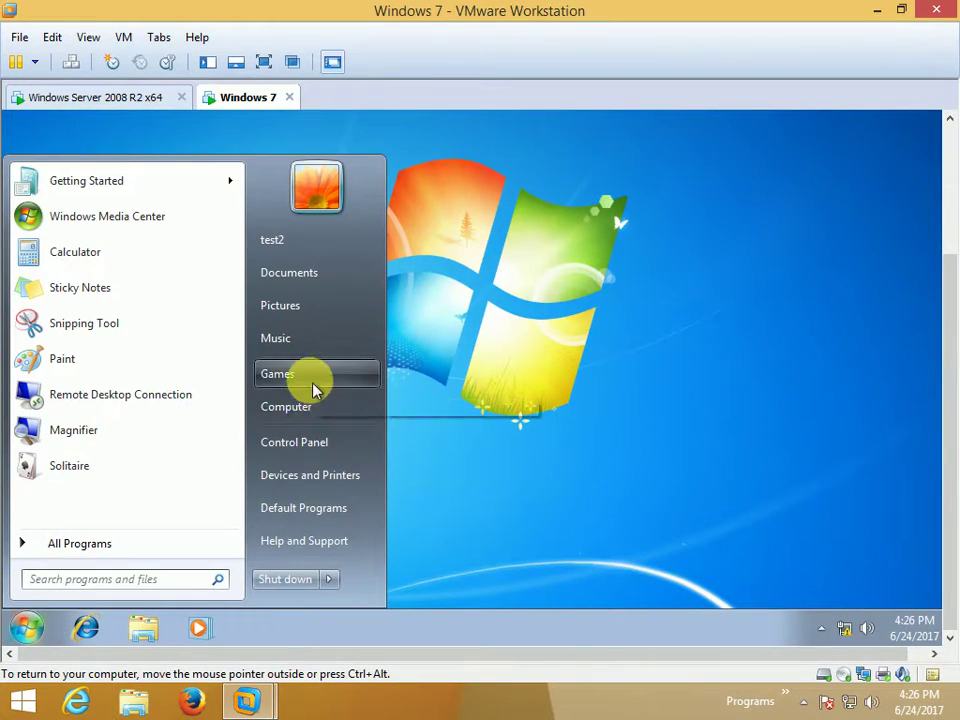
right_click(316, 417)
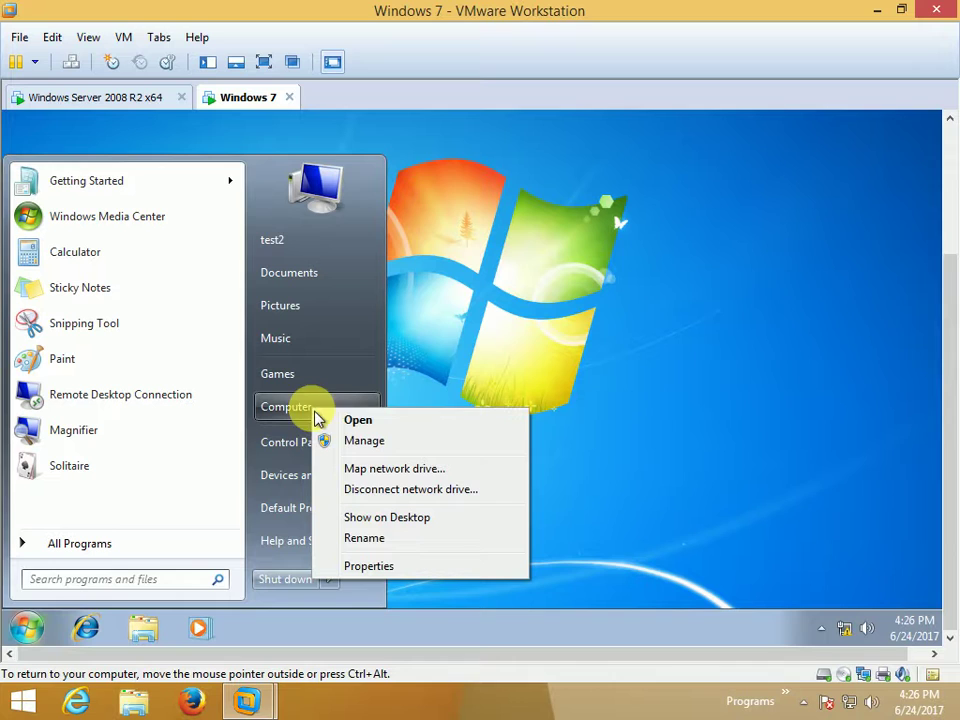
left_click(398, 567)
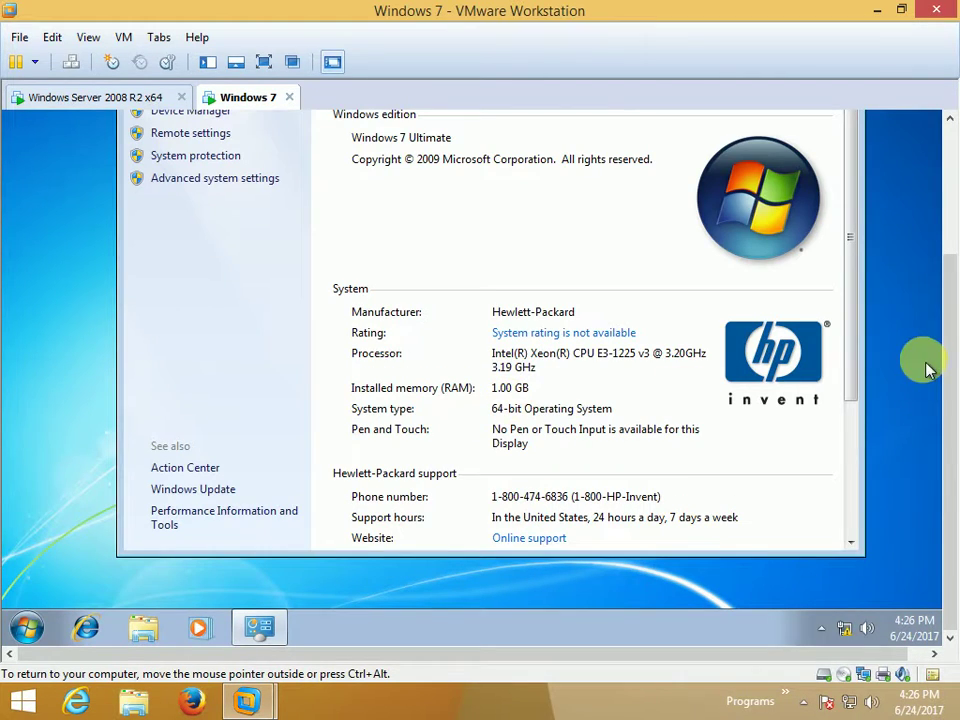
left_click_drag(851, 313, 862, 503)
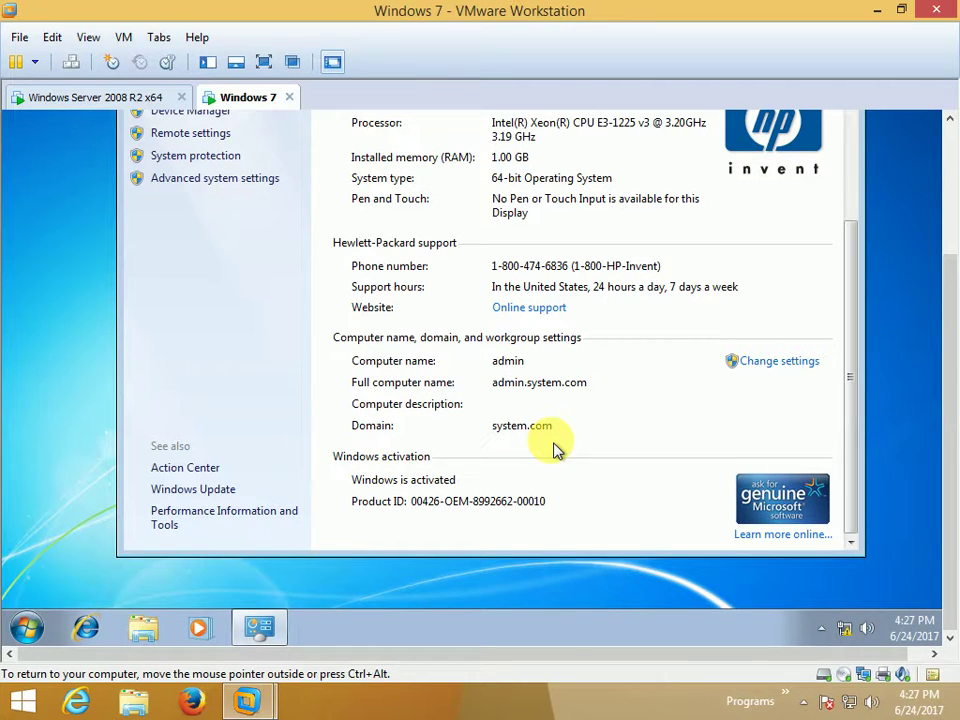
left_click_drag(851, 407, 845, 228)
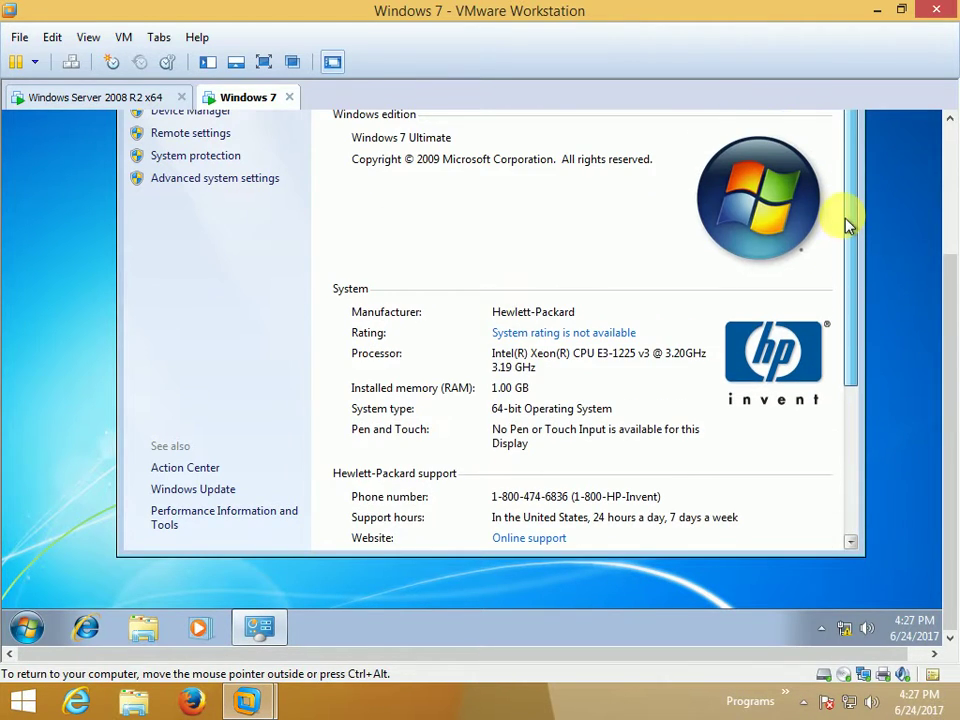
left_click_drag(943, 326, 943, 167)
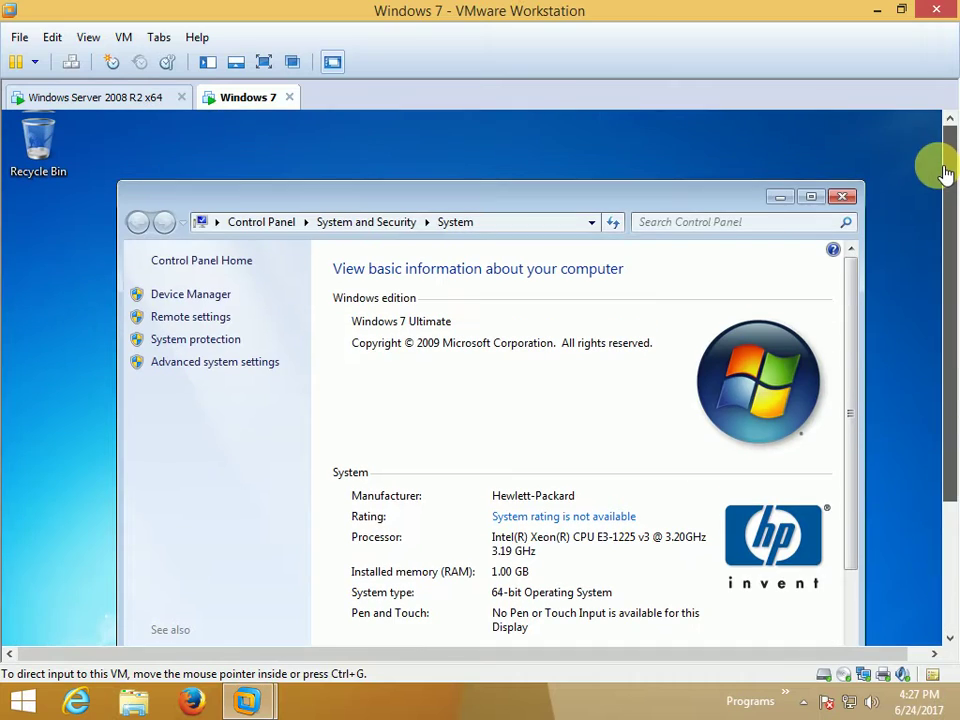
left_click(841, 200)
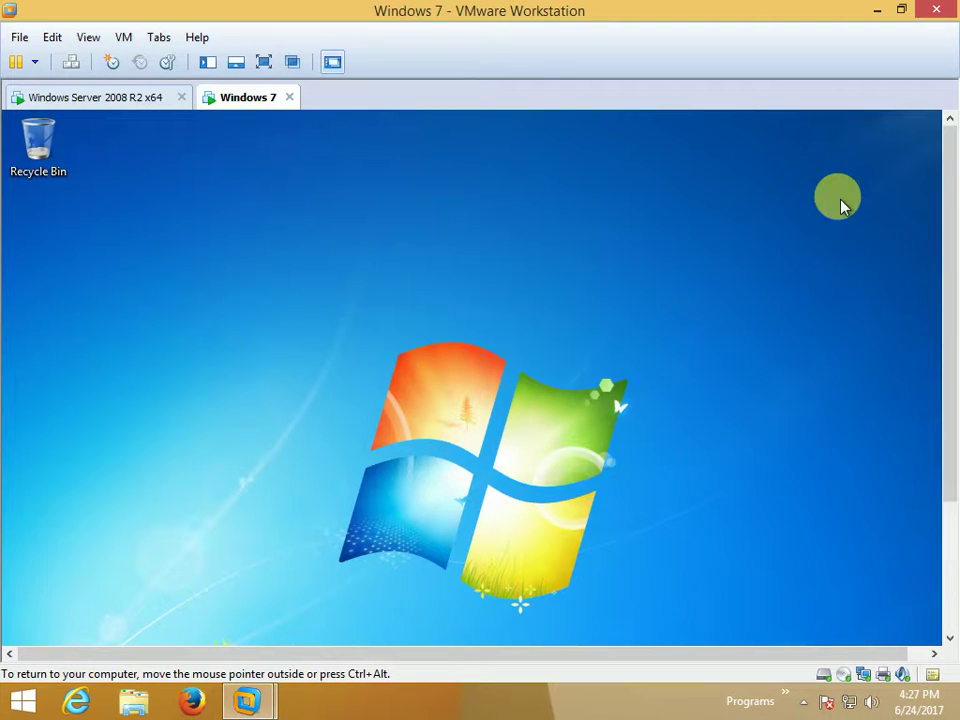
left_click_drag(949, 182, 955, 350)
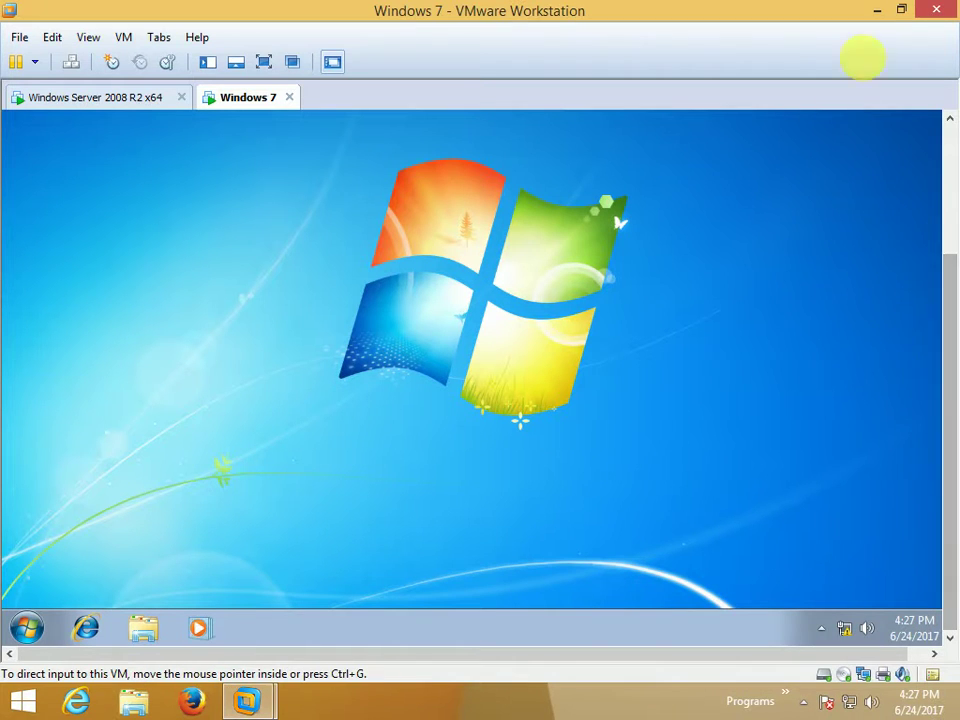
Minimize VMware and the PowerPoint presentation, then open the Apowersoft recorder's tray menu.
left_click(880, 12)
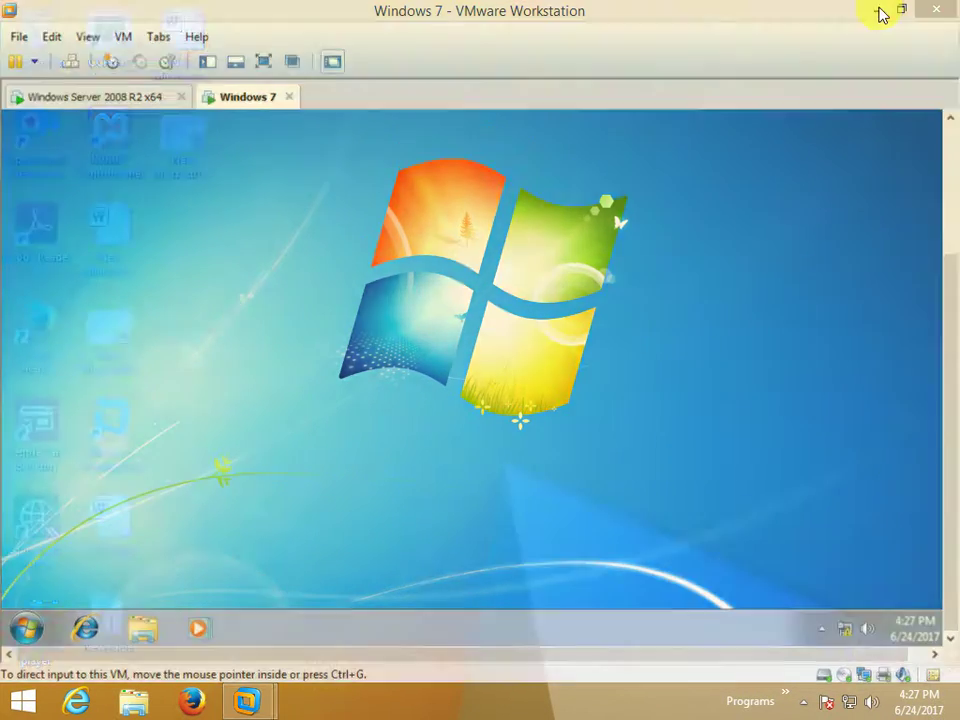
double_click(115, 327)
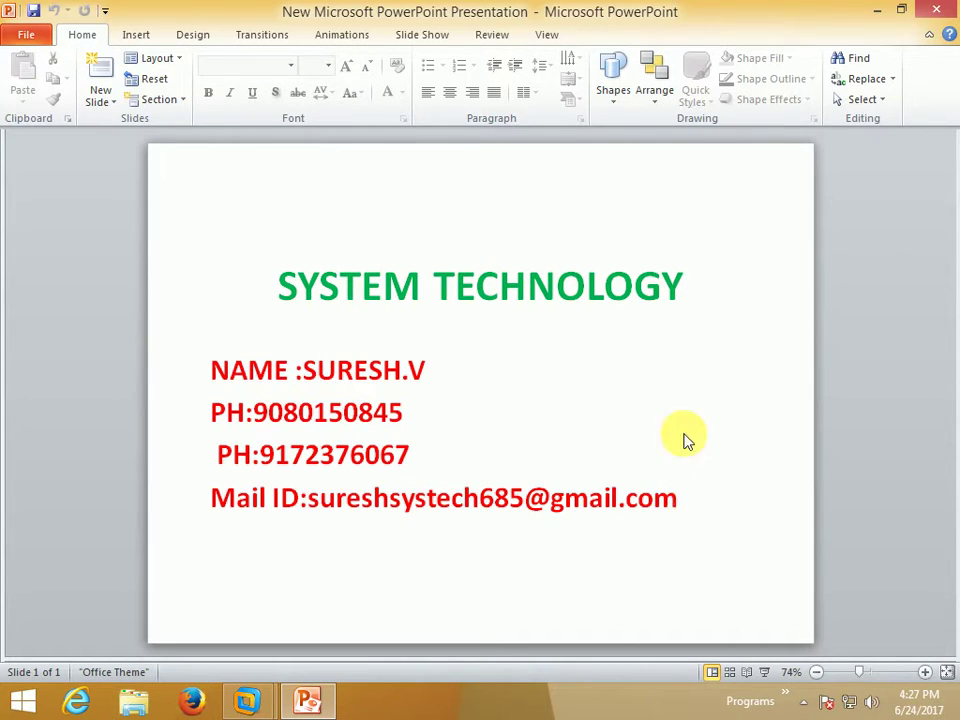
left_click(876, 16)
left_click(801, 701)
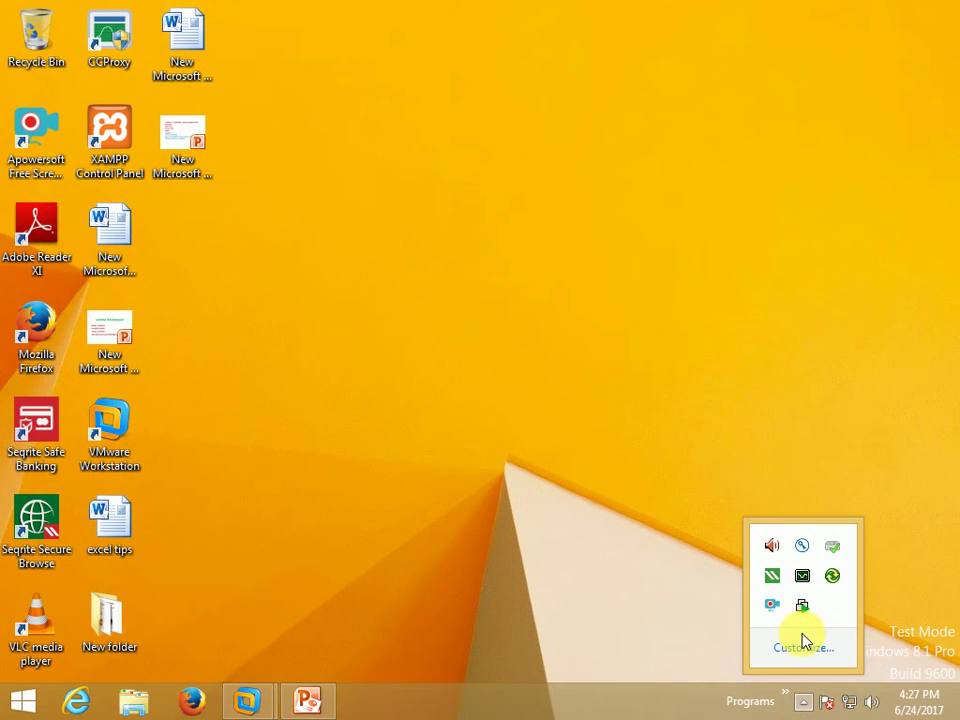
right_click(772, 604)
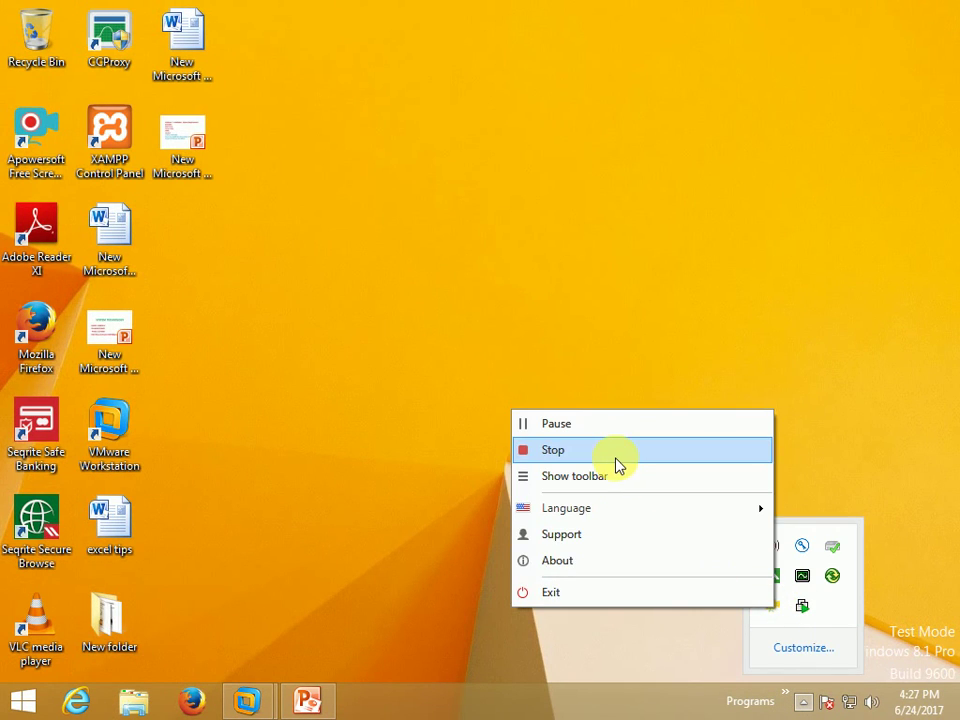